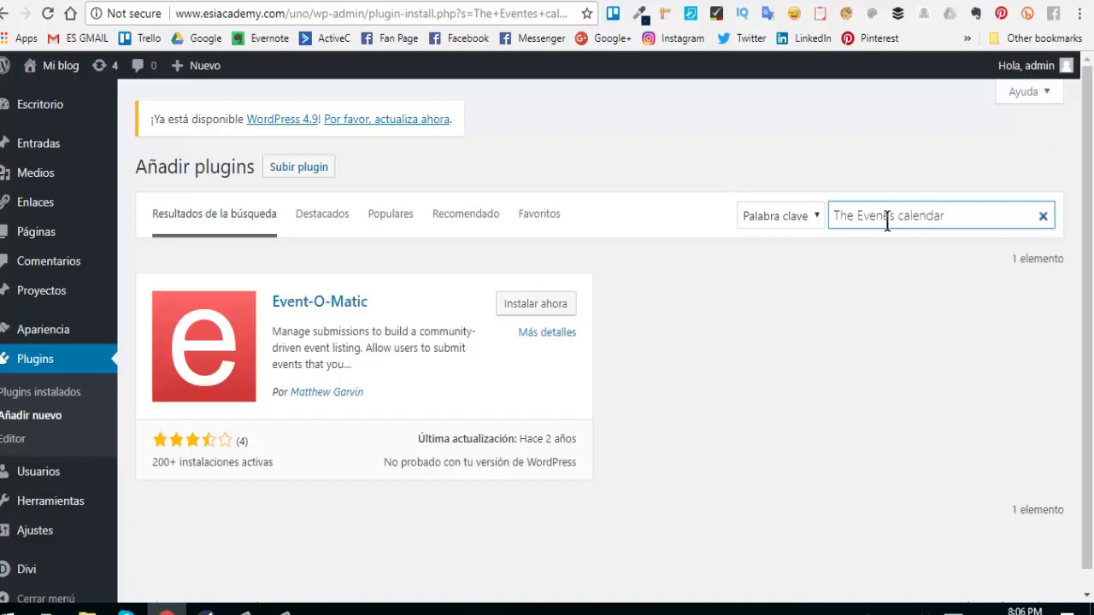
- Correct the plugin search keyword to "The Events calendar"
key(BackSpace)
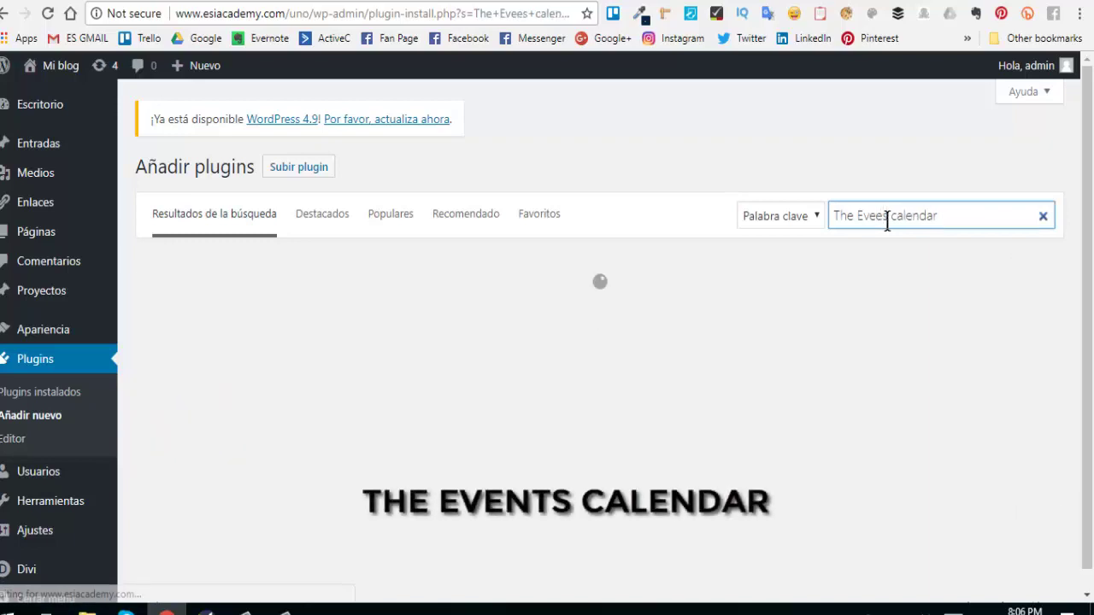
key(BackSpace)
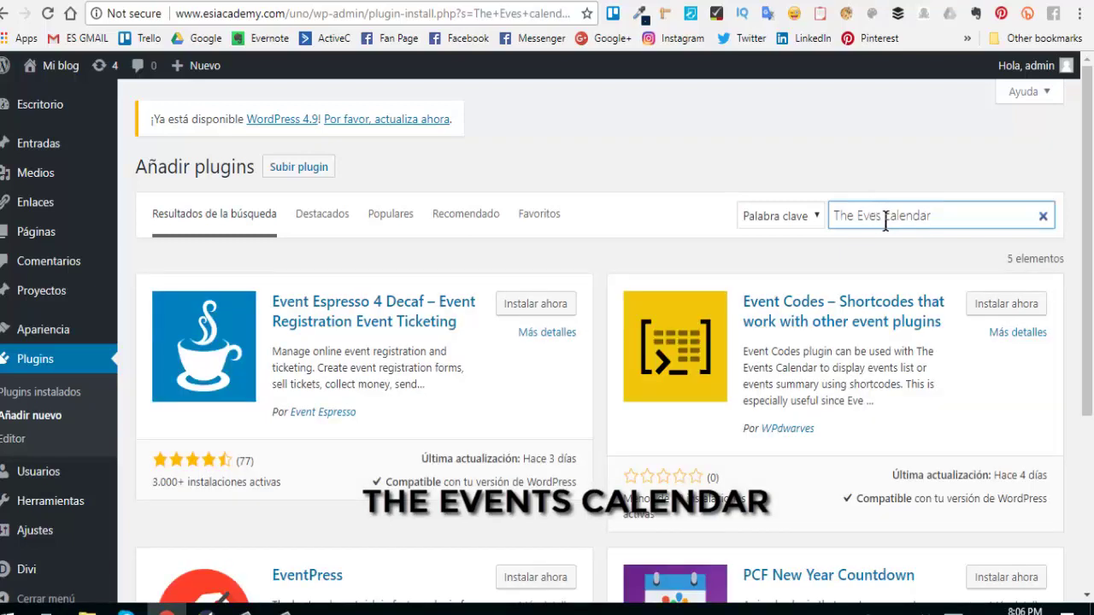
text(nt)
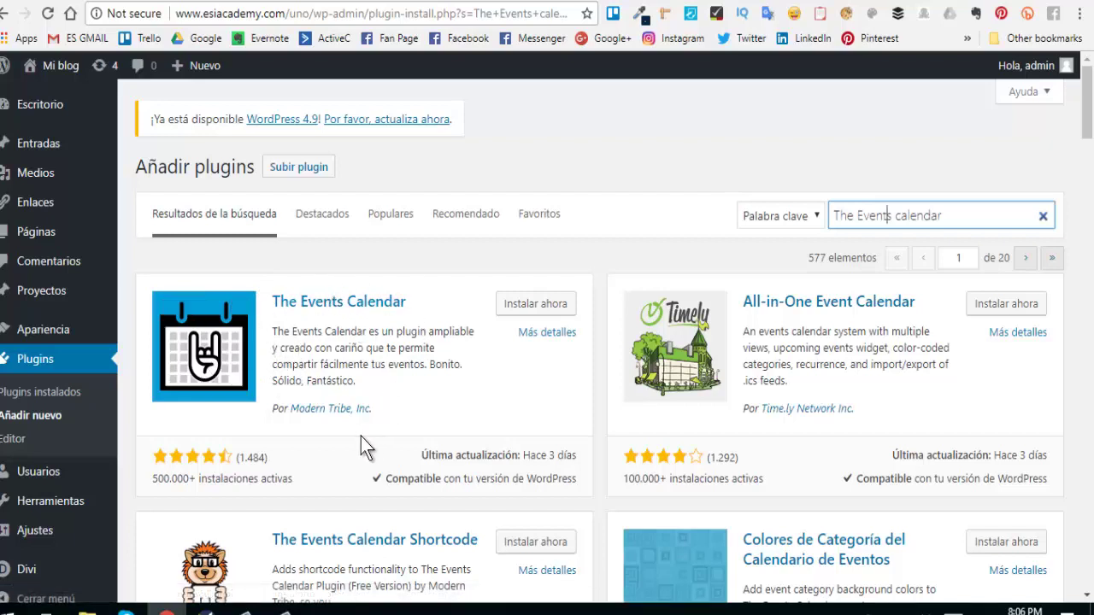
- Review the blog article on inserting a calendar in WordPress, including its list of seven event calendar plugins
click(446, 3)
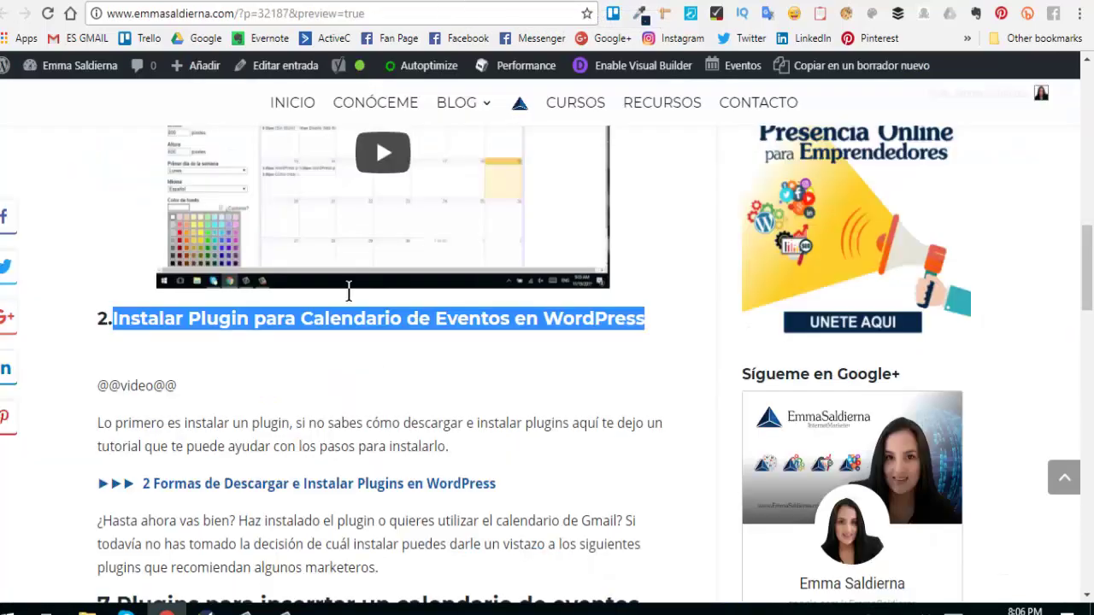
scroll(376, 418, up, 3)
scroll(502, 229, up, 9)
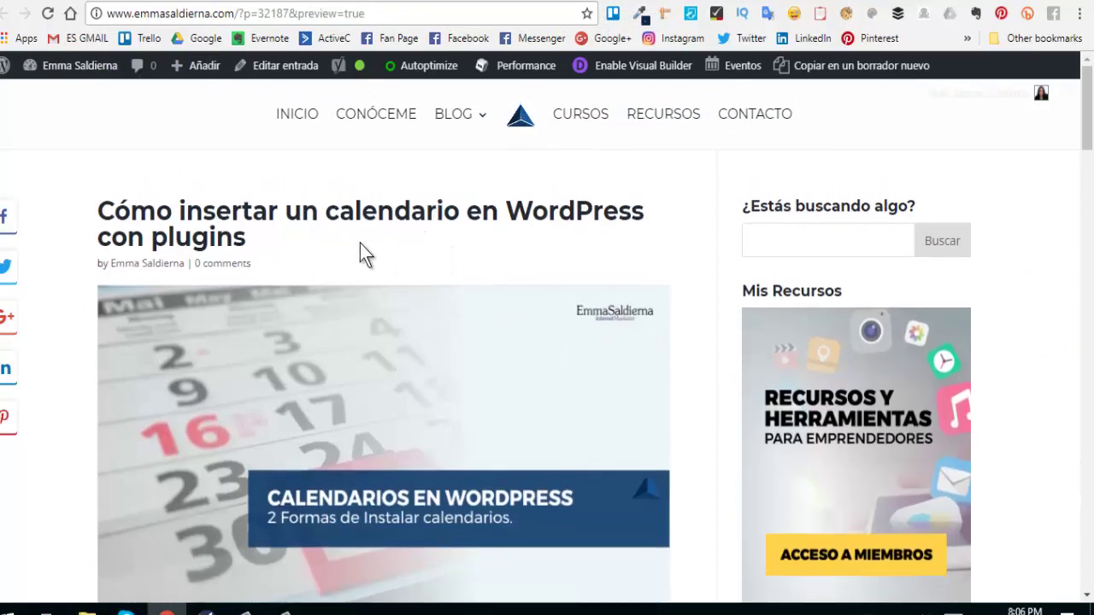
scroll(509, 423, down, 3)
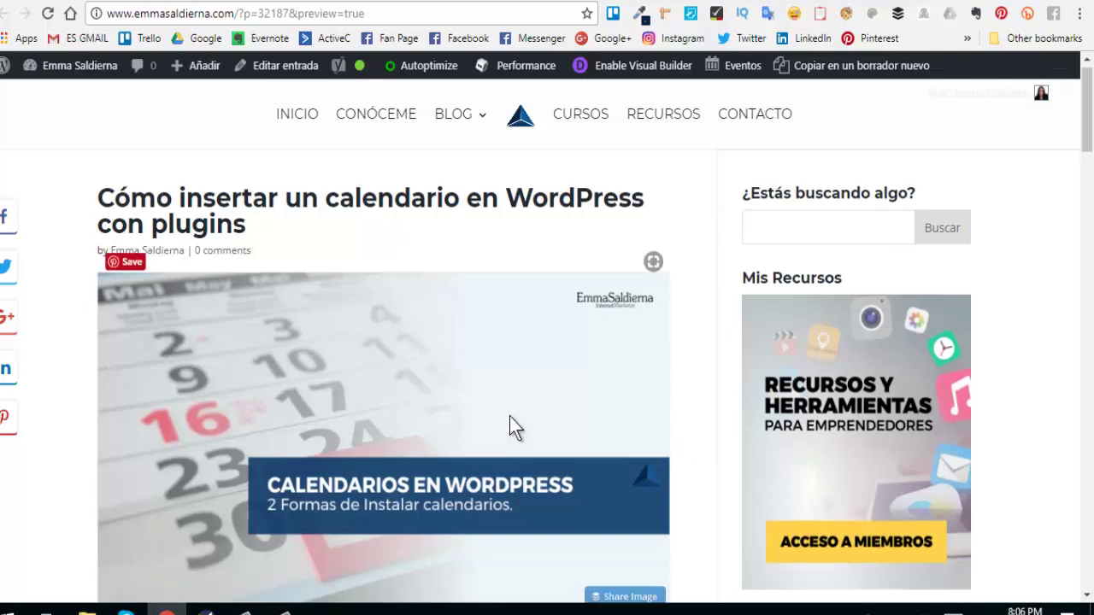
scroll(513, 444, down, 5)
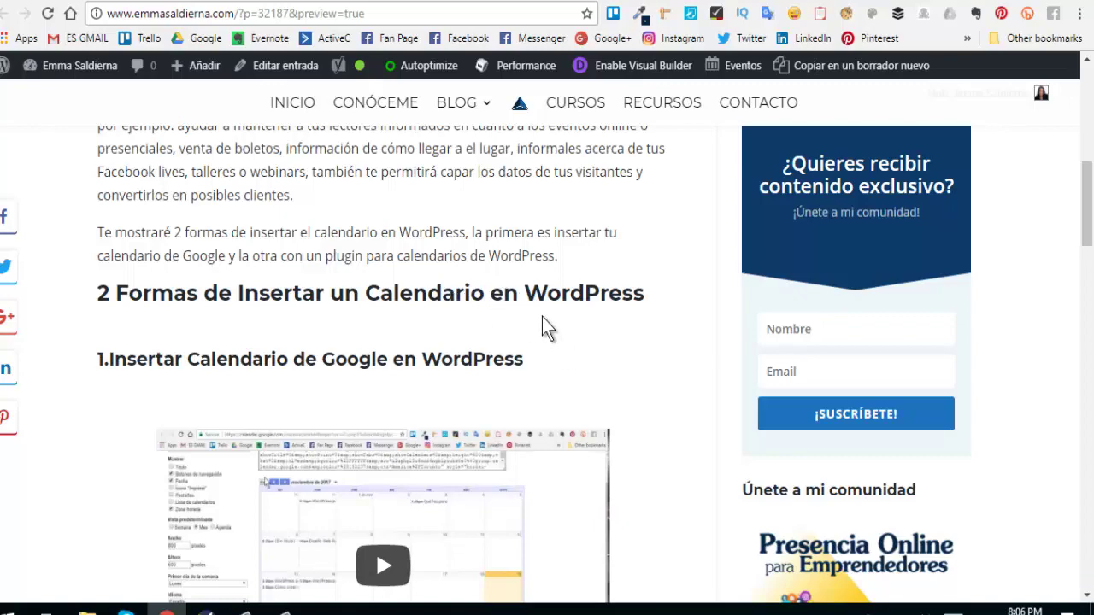
scroll(542, 317, down, 5)
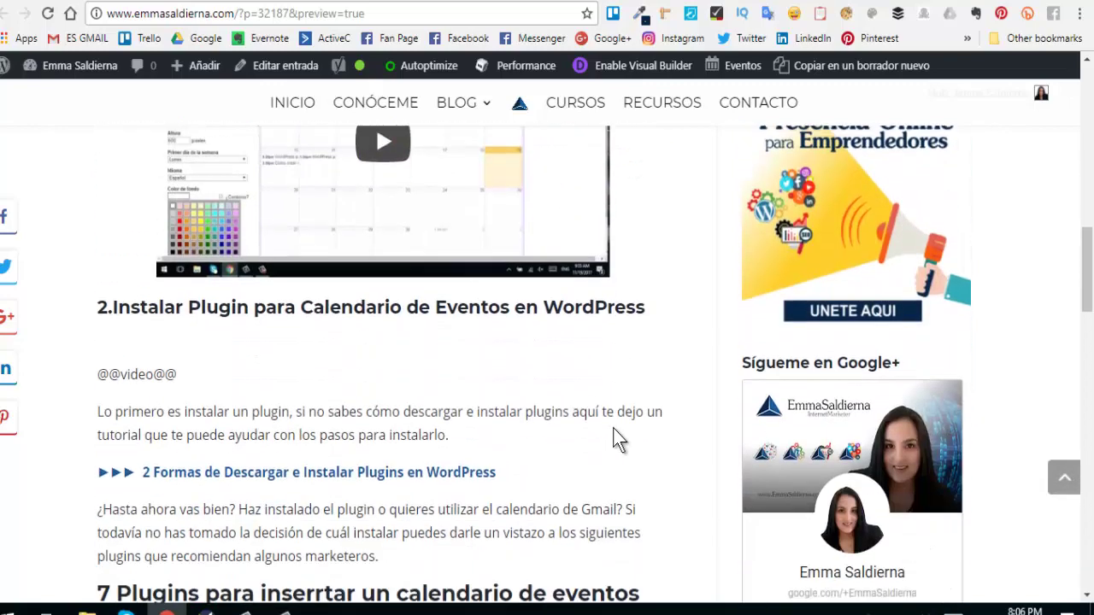
scroll(620, 439, down, 4)
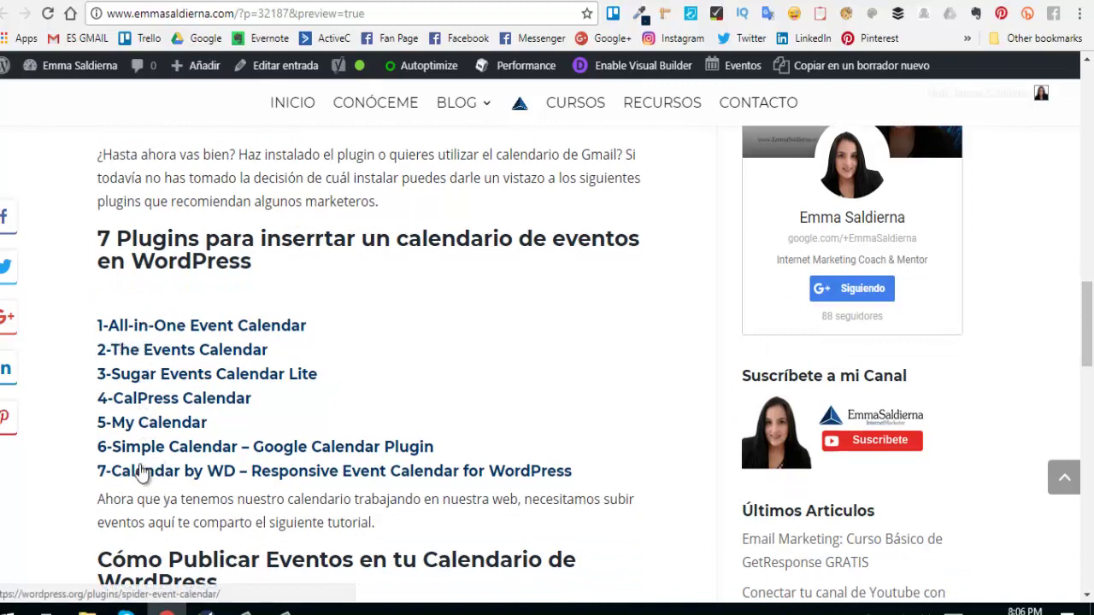
scroll(166, 327, down, 1)
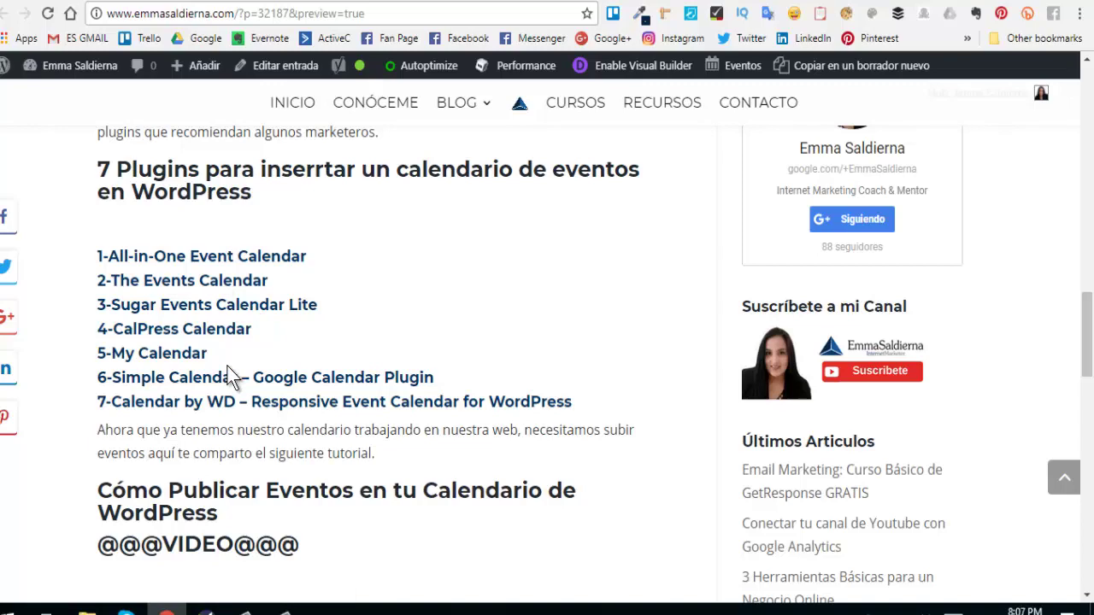
- Install and activate The Events Calendar plugin by Modern Tribe from the plugin search results
click(195, 3)
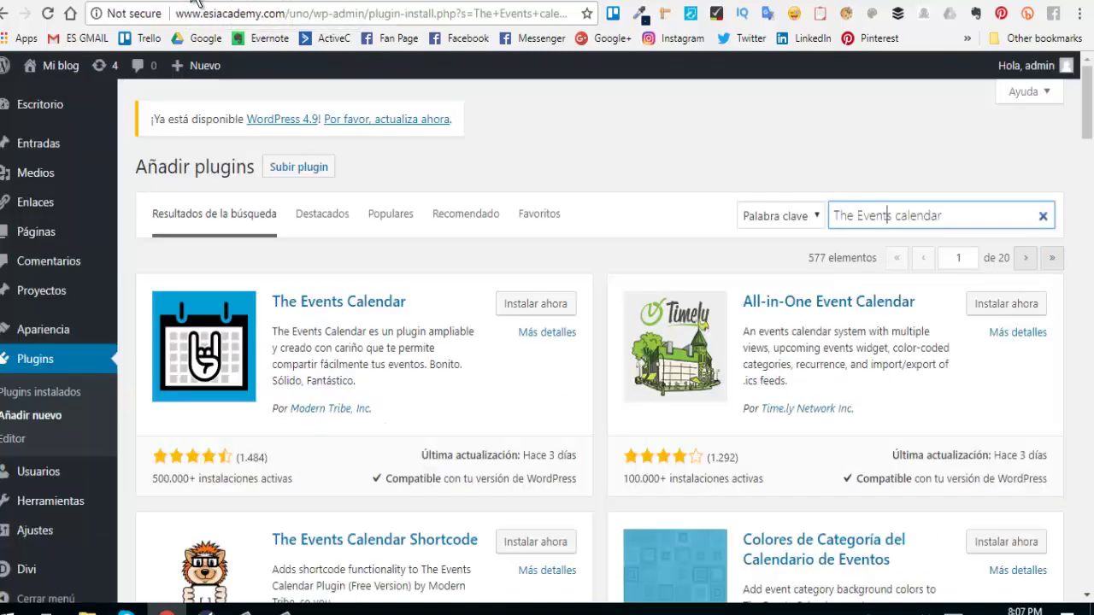
click(544, 307)
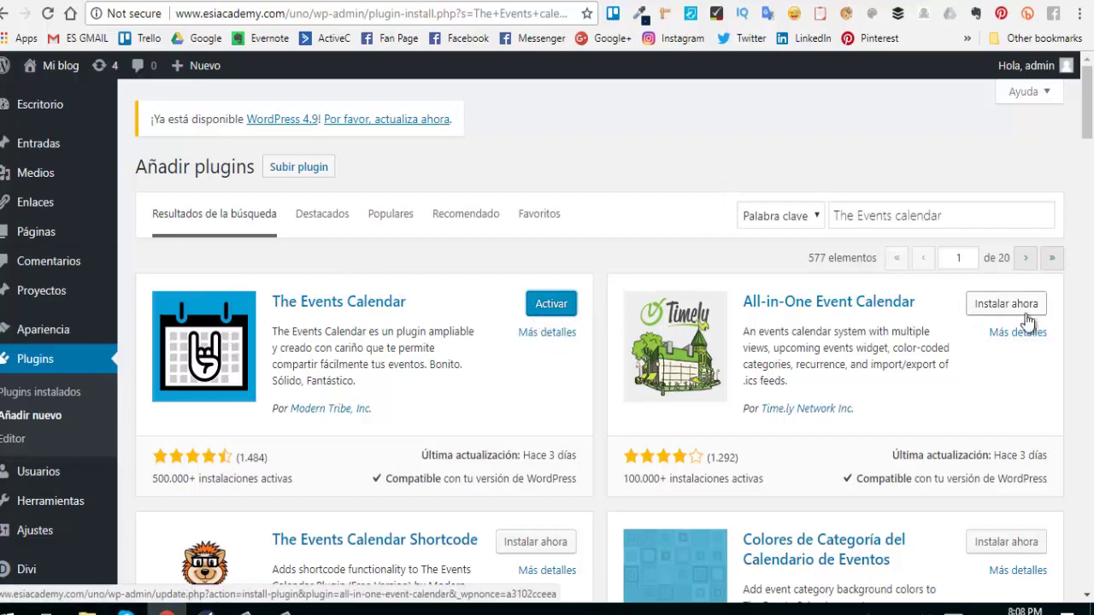
click(547, 307)
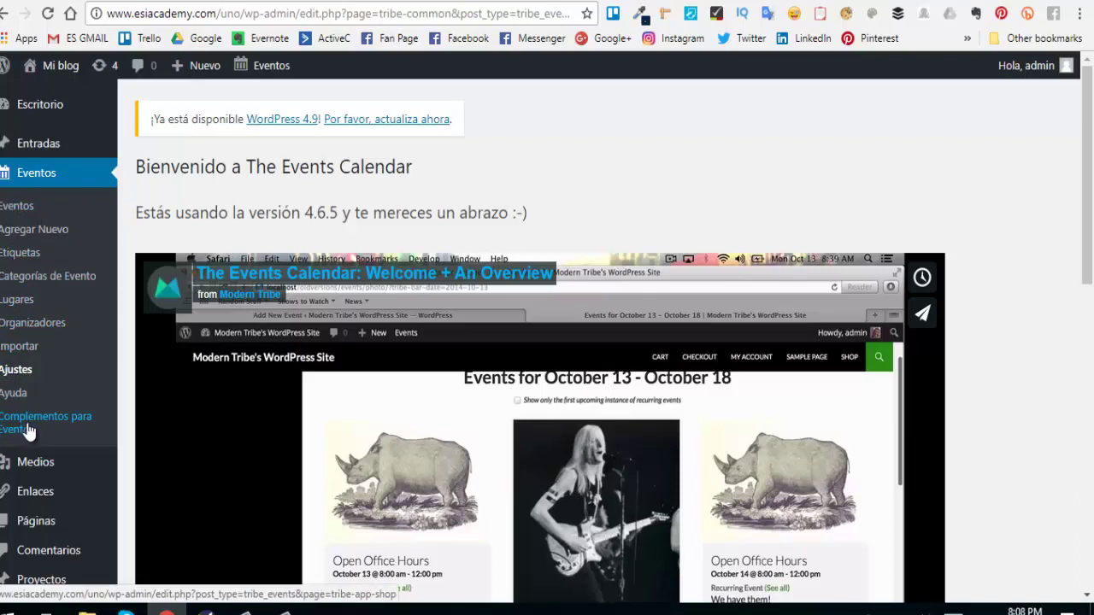
- Open the settings of The Events Calendar and look through its general options
click(20, 371)
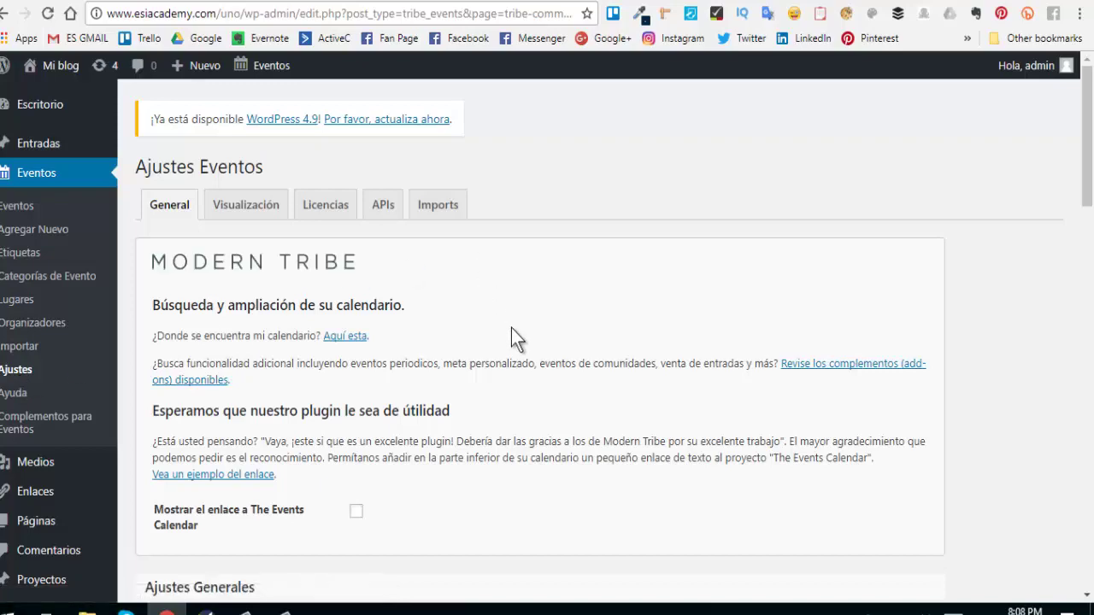
scroll(552, 357, down, 3)
scroll(554, 338, down, 1)
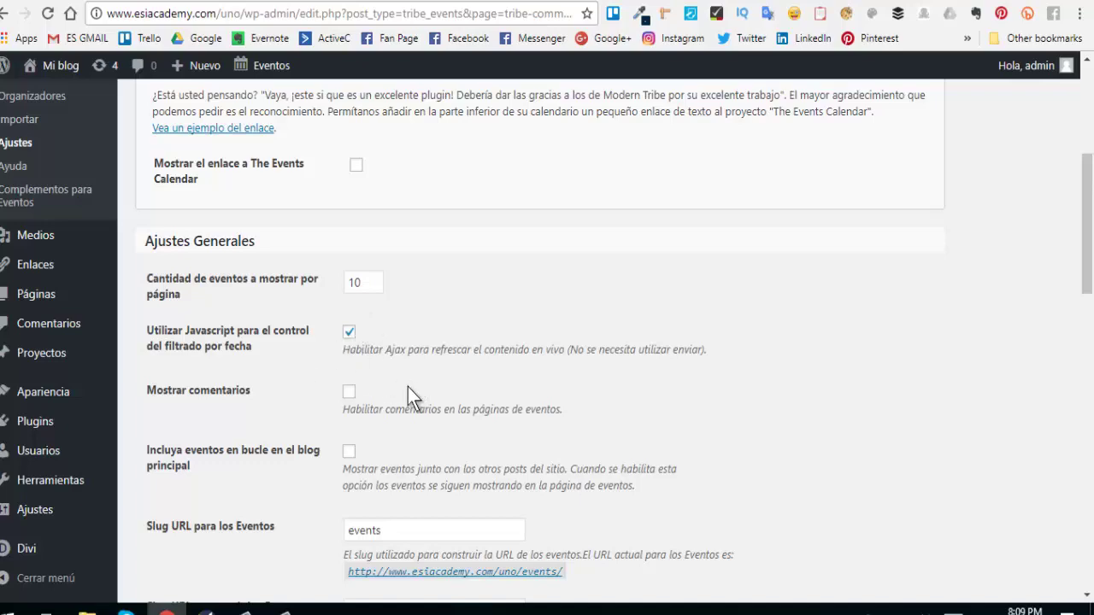
scroll(281, 456, down, 3)
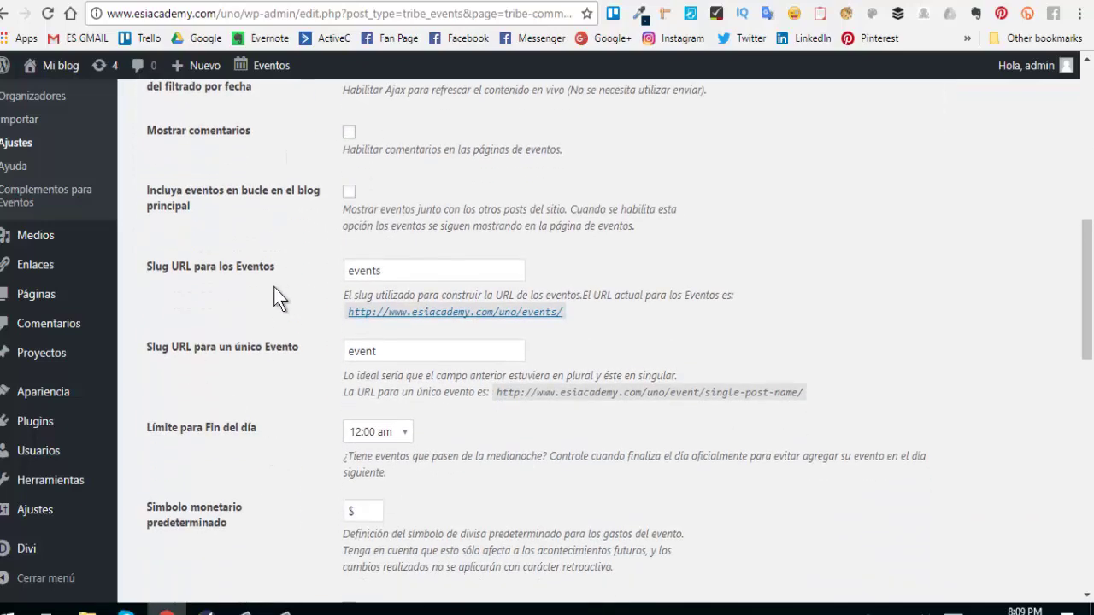
scroll(480, 433, down, 2)
scroll(480, 432, up, 2)
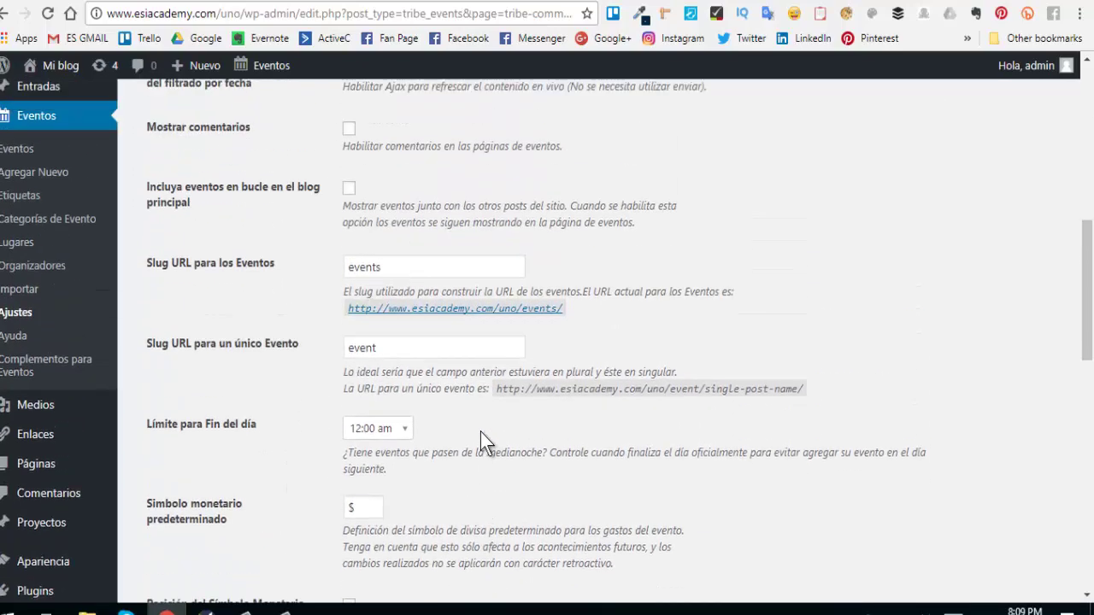
- Set the URL slug for events to "calendario" and the slug for a single event to "evento"
click(394, 272)
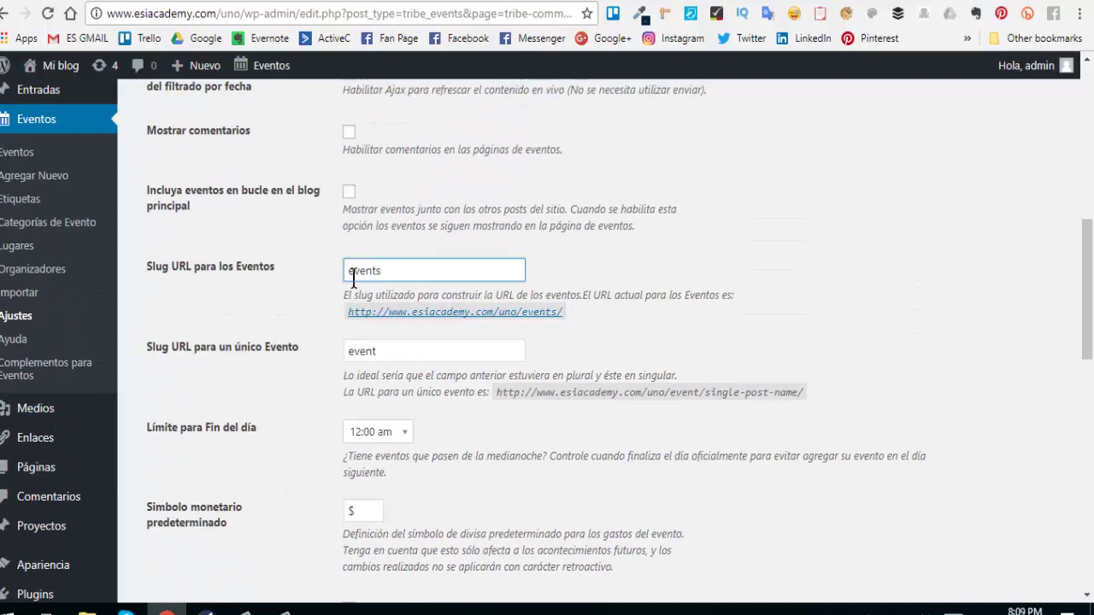
scroll(295, 306, up, 1)
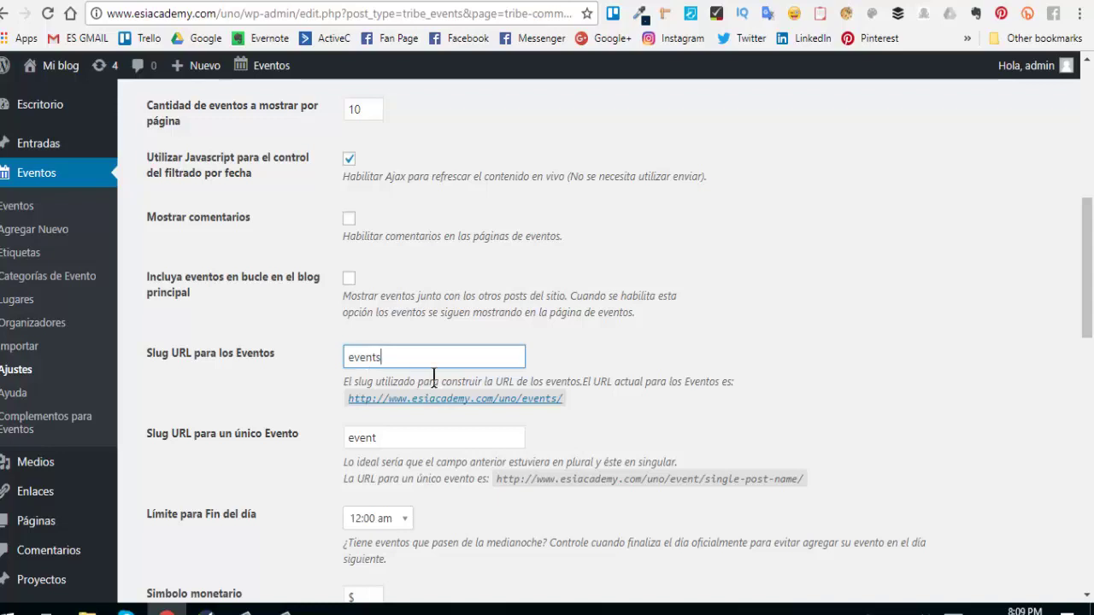
key(BackSpace)
key(BackSpace)
key(BackSpace)
key(BackSpace)
key(BackSpace)
key(BackSpace)
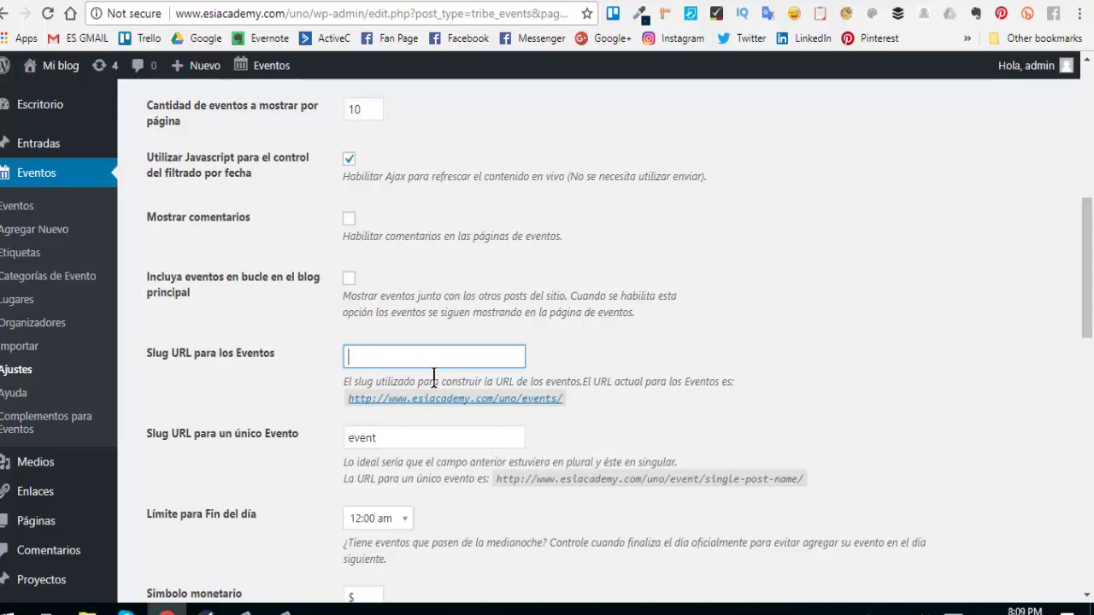
text(clandario)
key(BackSpace)
key(BackSpace)
key(BackSpace)
key(BackSpace)
text(alendario)
scroll(245, 404, down, 1)
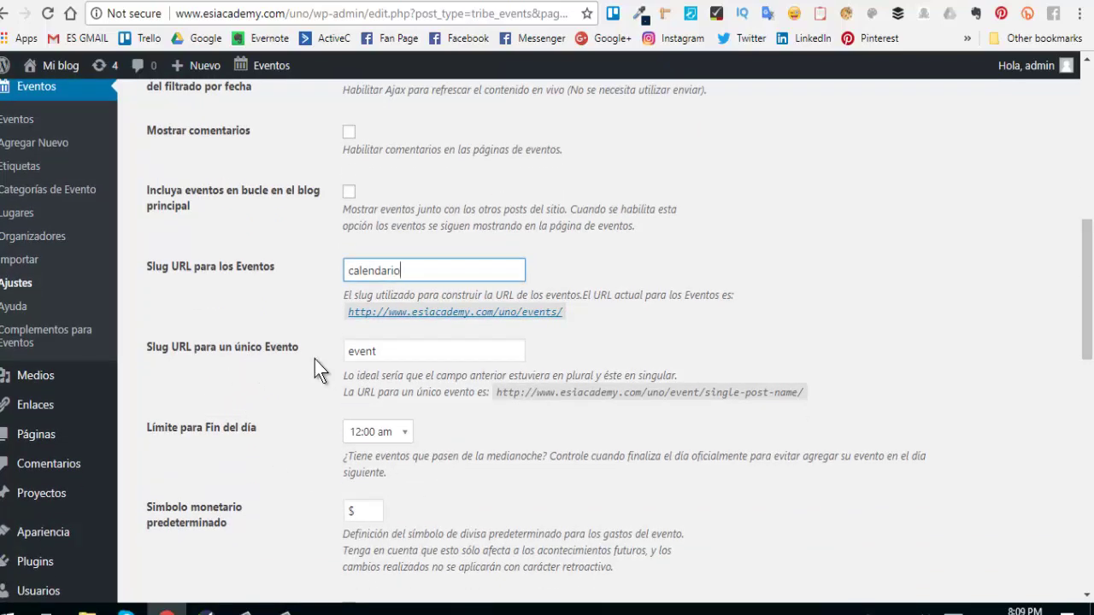
click(373, 350)
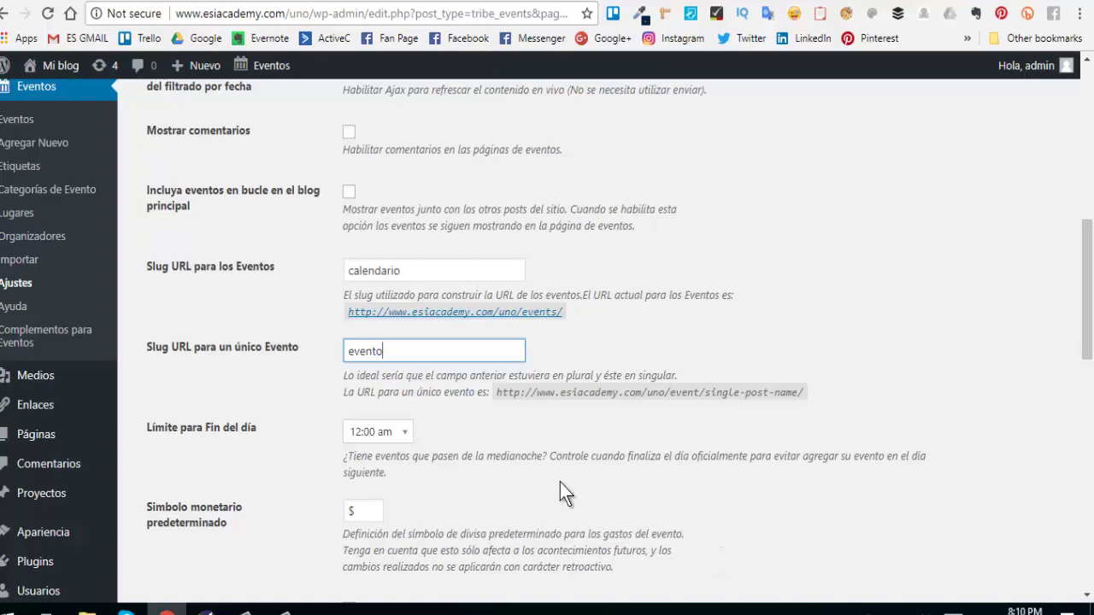
- Enable showing the time zone in the event information and save the settings
scroll(510, 509, down, 2)
scroll(408, 391, down, 5)
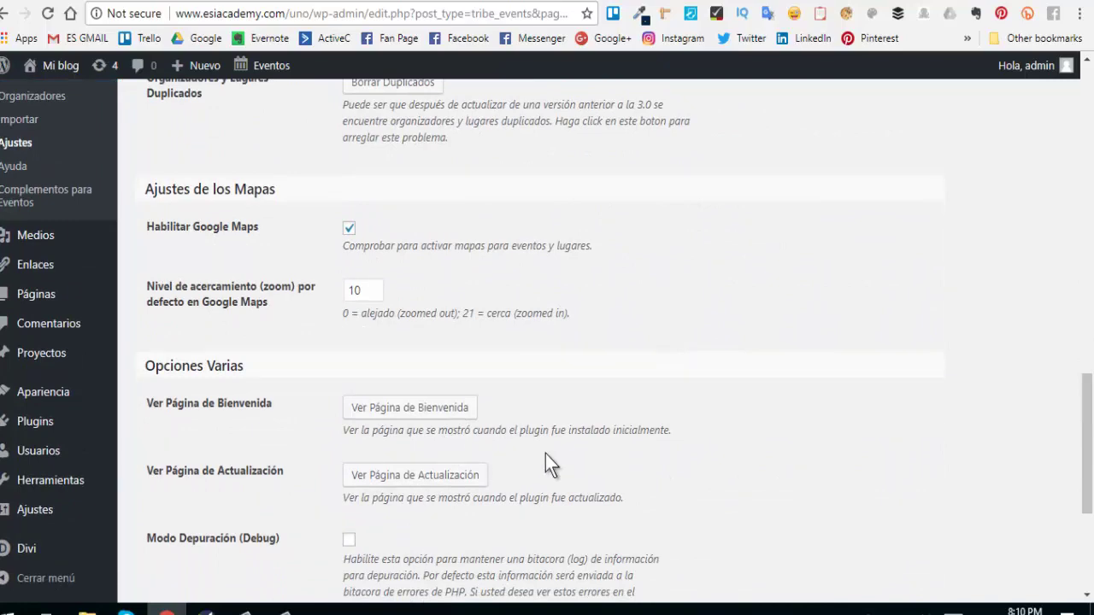
scroll(543, 453, down, 4)
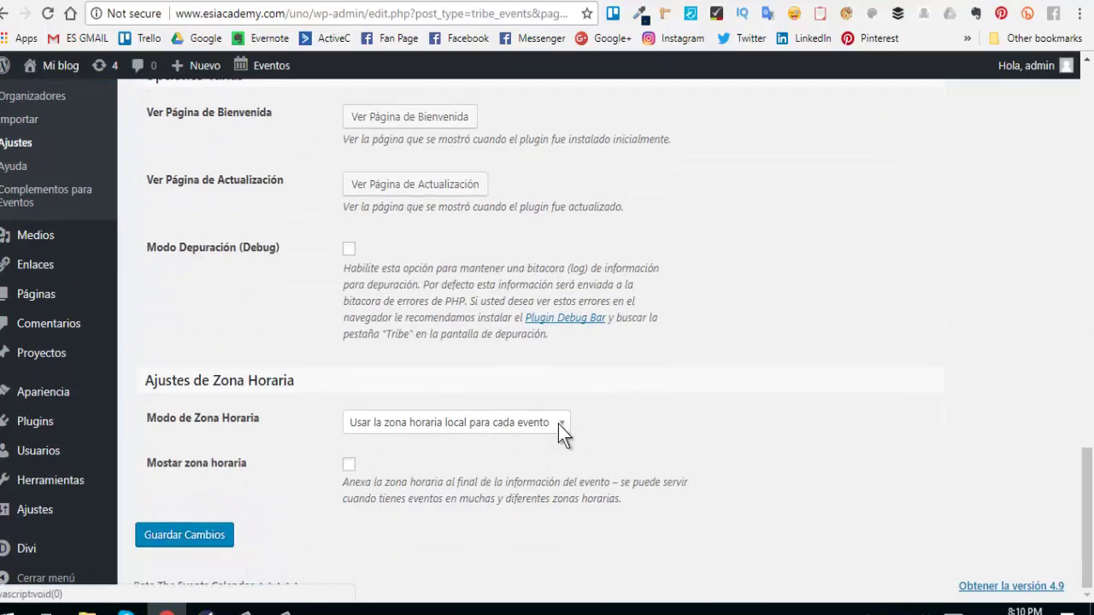
click(559, 425)
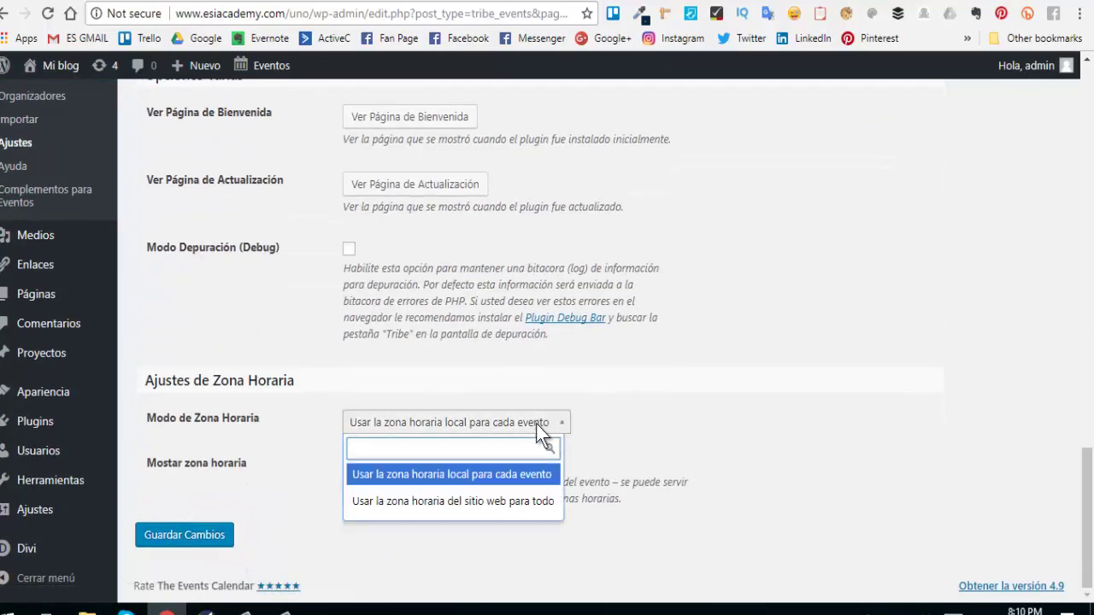
click(631, 451)
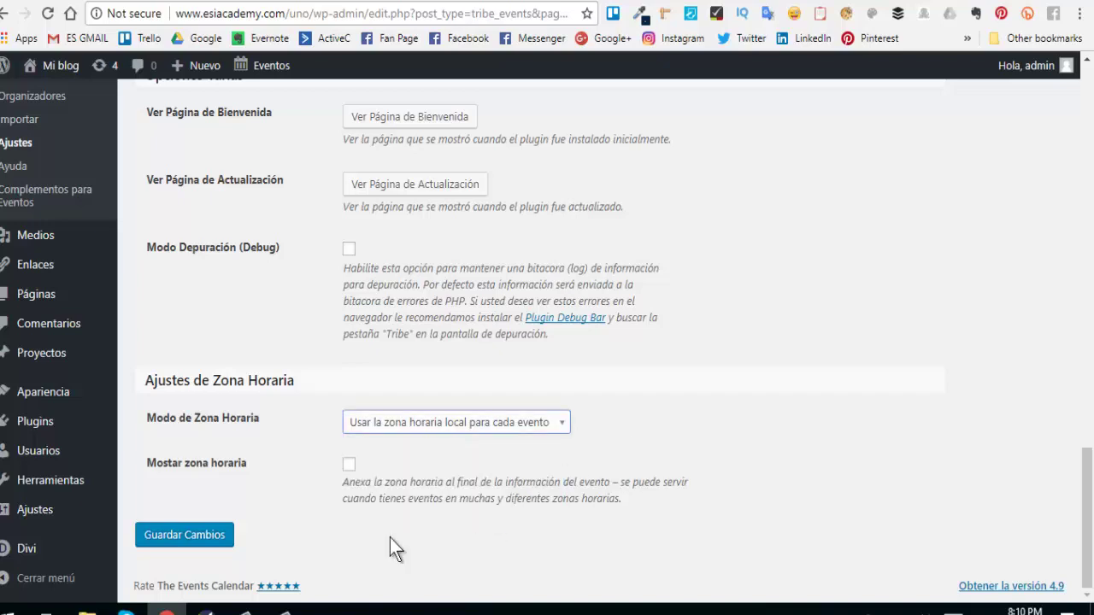
click(349, 466)
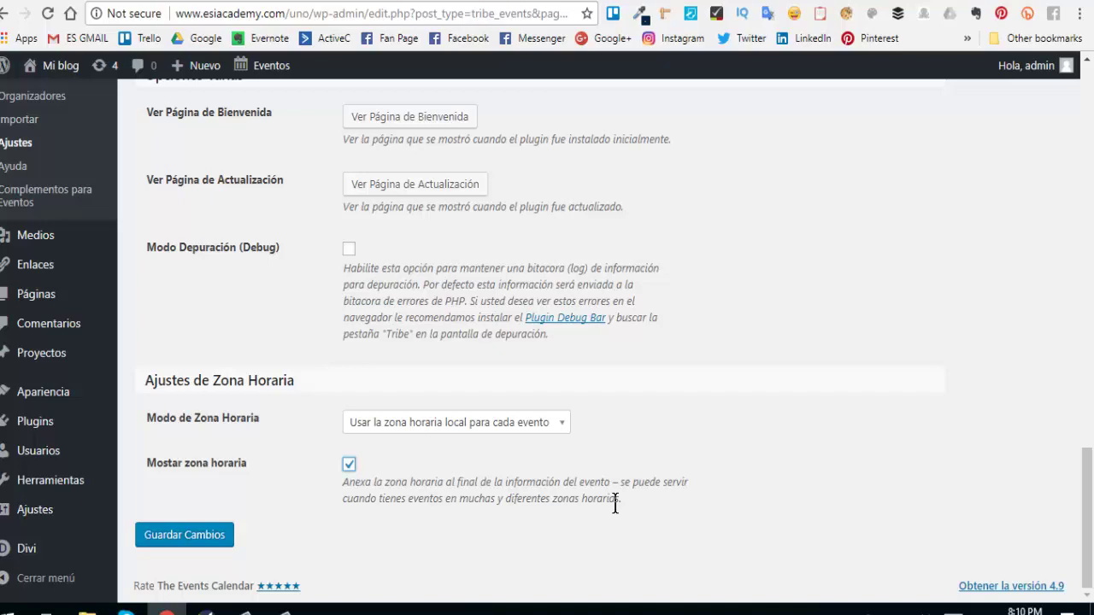
click(183, 542)
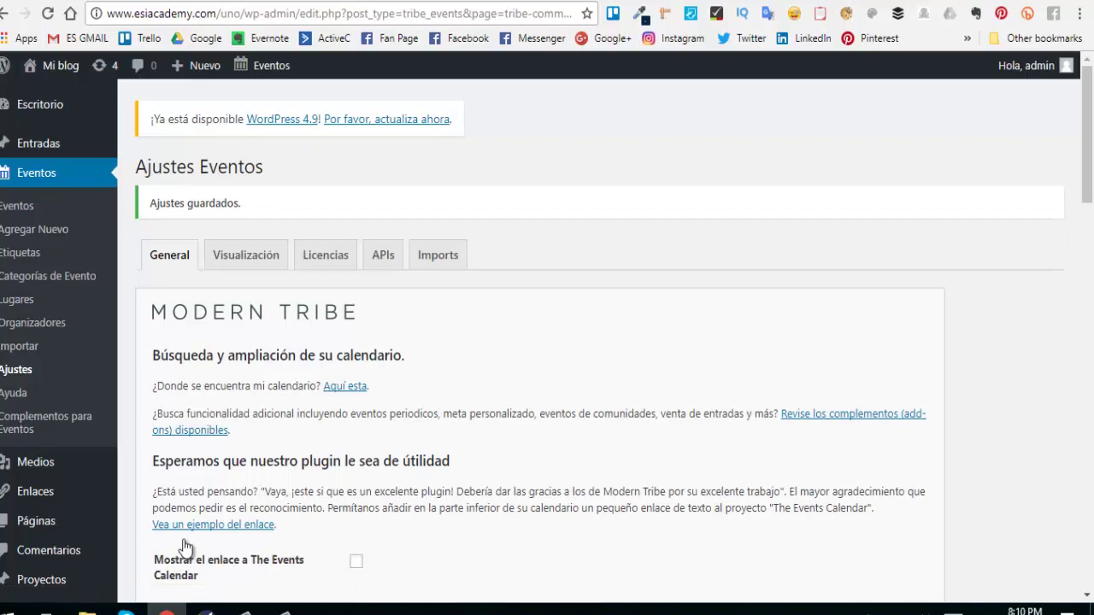
- Open the site's calendar page in a new tab, look at it, and return to the event settings
right_click(349, 392)
click(404, 399)
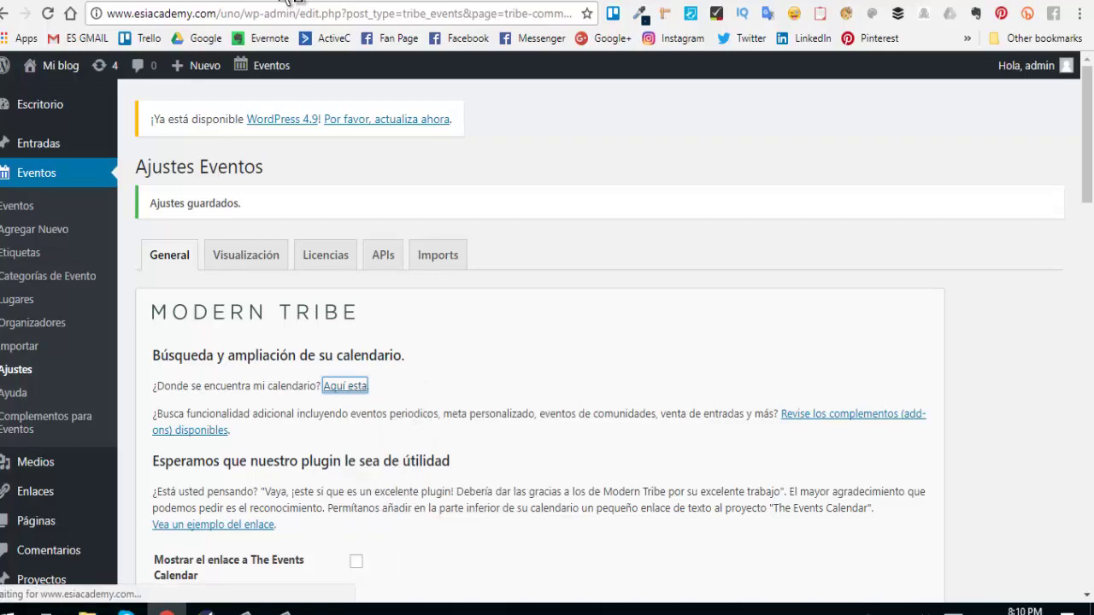
click(288, 2)
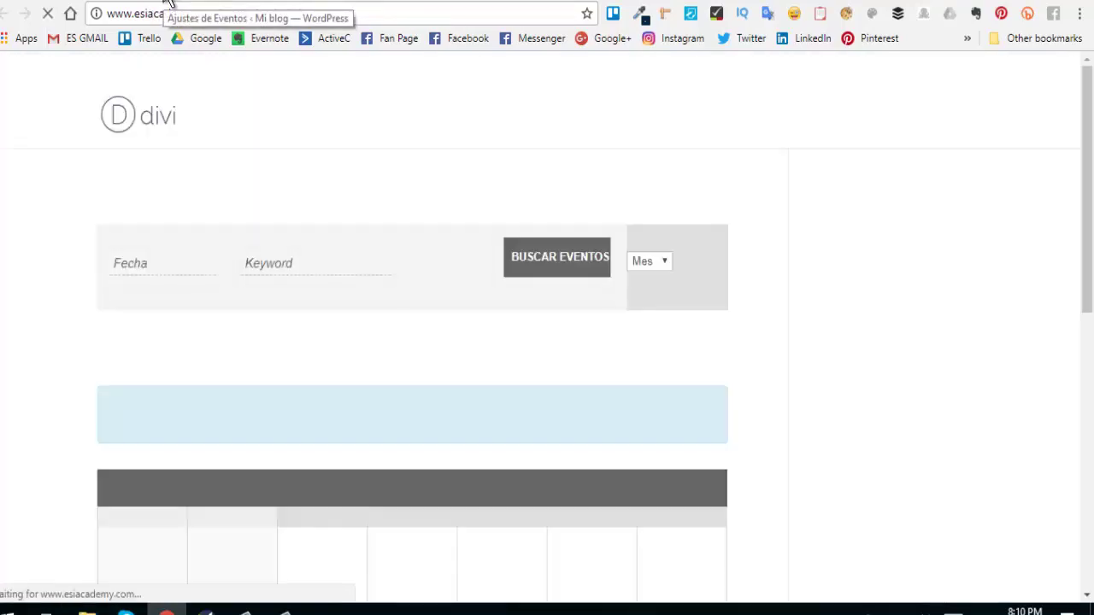
click(169, 3)
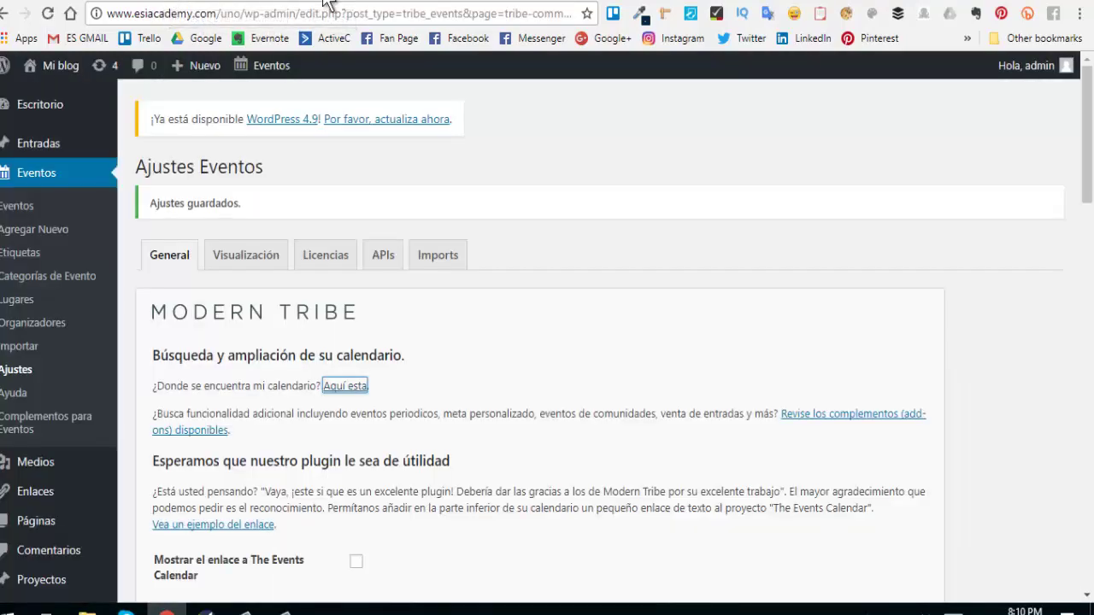
scroll(564, 316, down, 3)
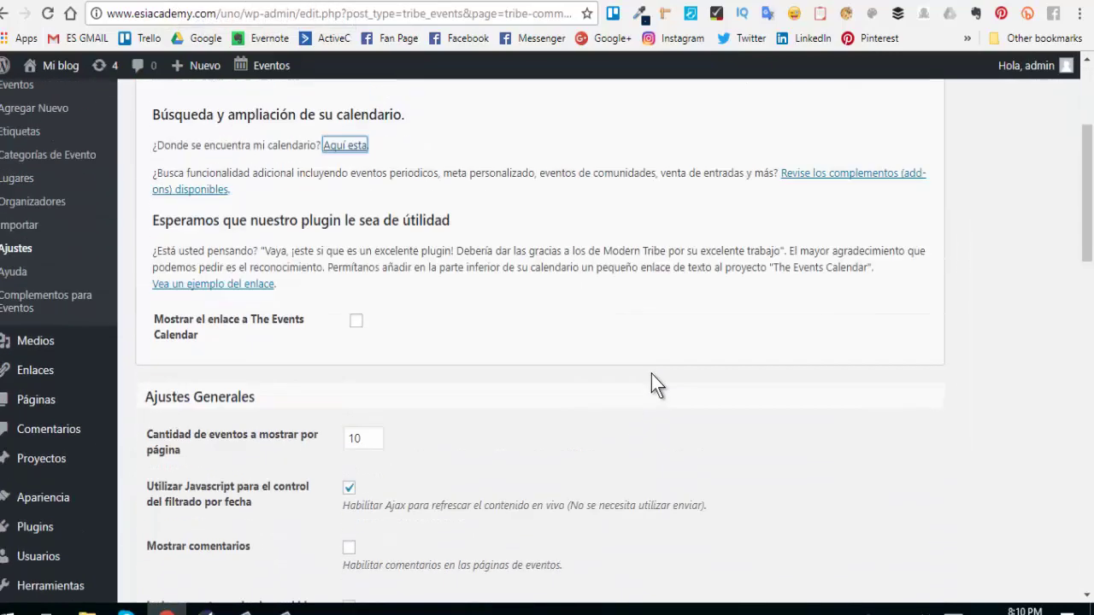
scroll(701, 389, up, 3)
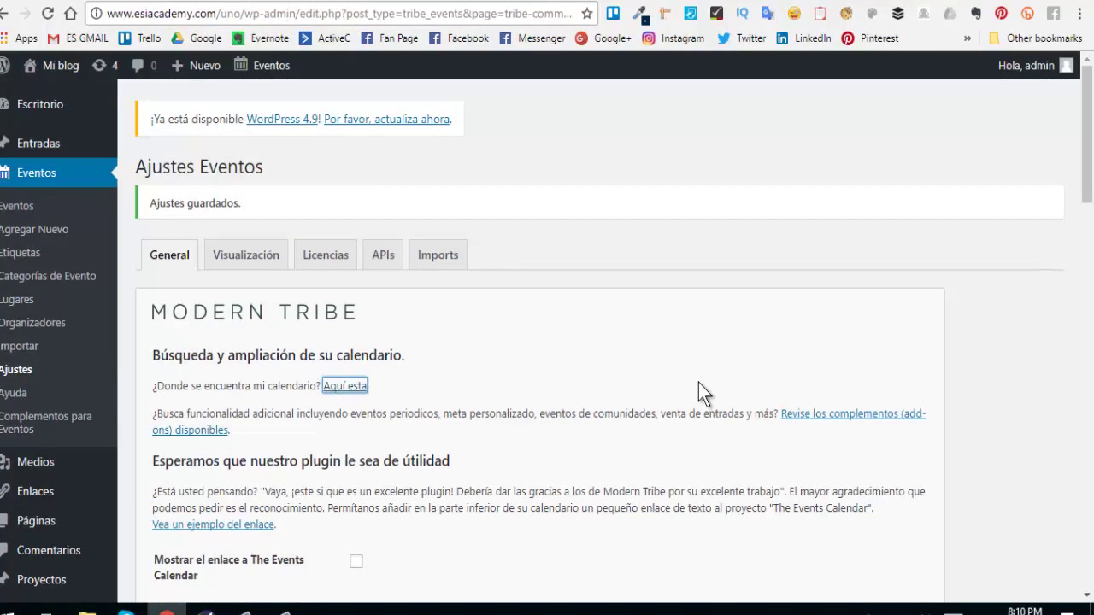
scroll(692, 398, down, 4)
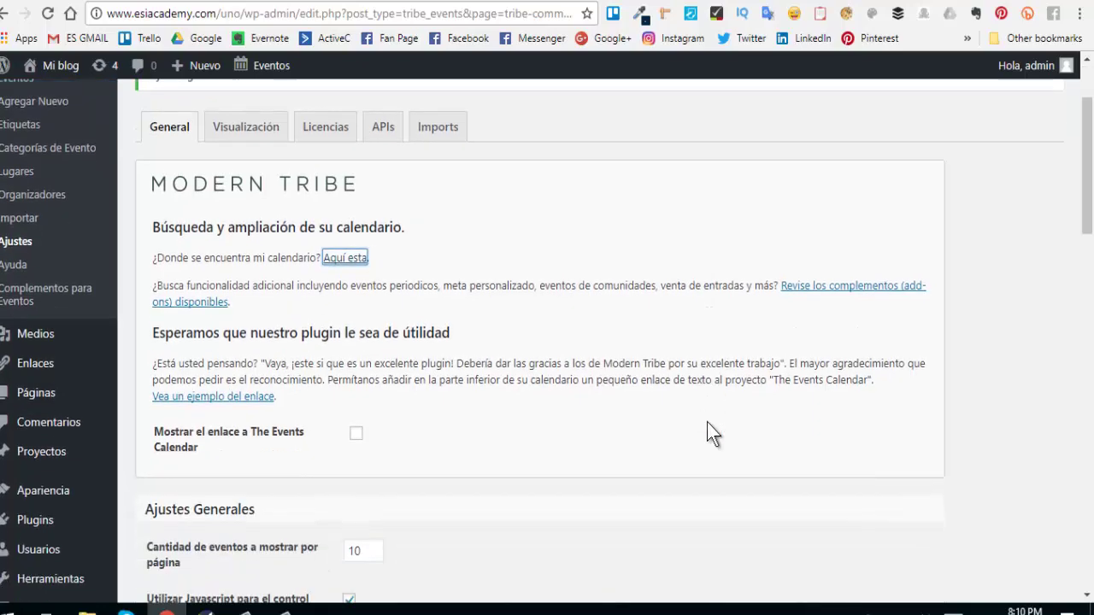
scroll(538, 530, up, 3)
scroll(496, 416, up, 2)
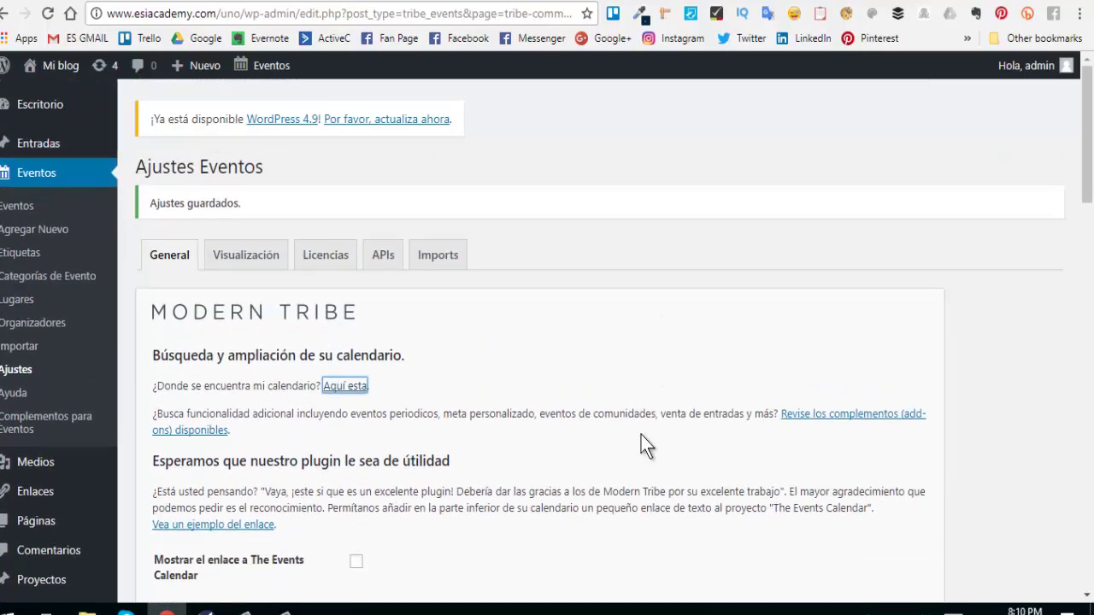
- Open the site's calendar from the event settings in a new tab and look through its month view
scroll(530, 495, down, 2)
scroll(385, 462, up, 2)
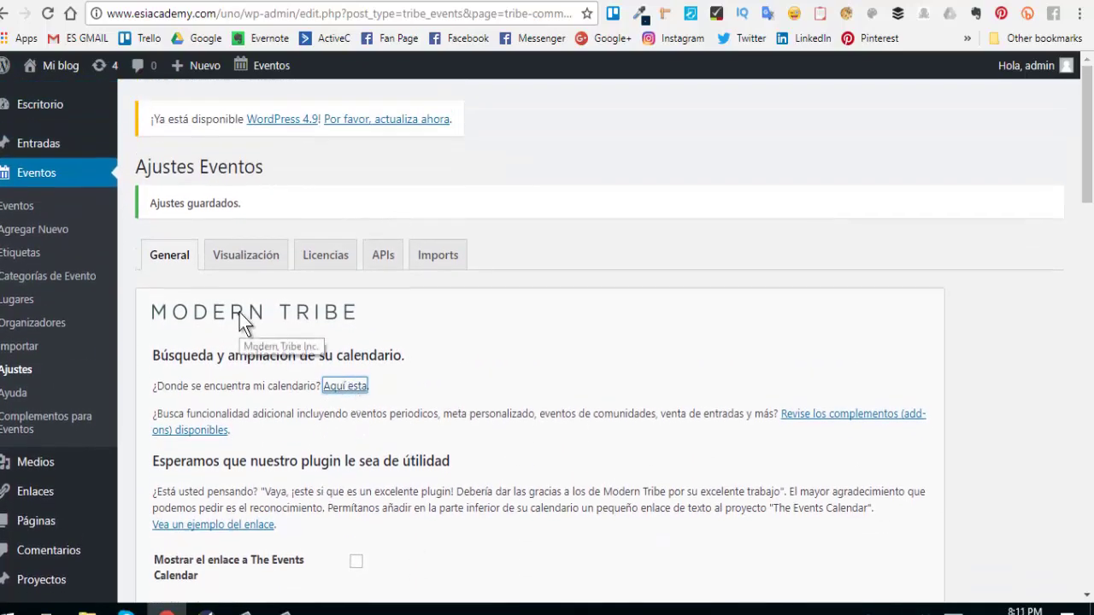
click(399, 313)
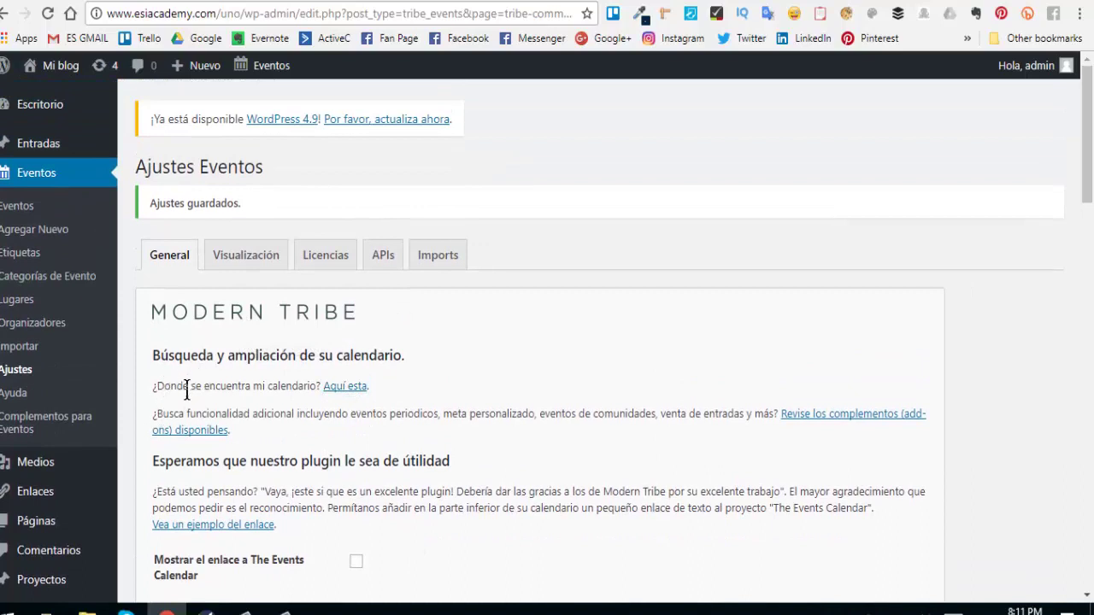
right_click(349, 390)
click(353, 58)
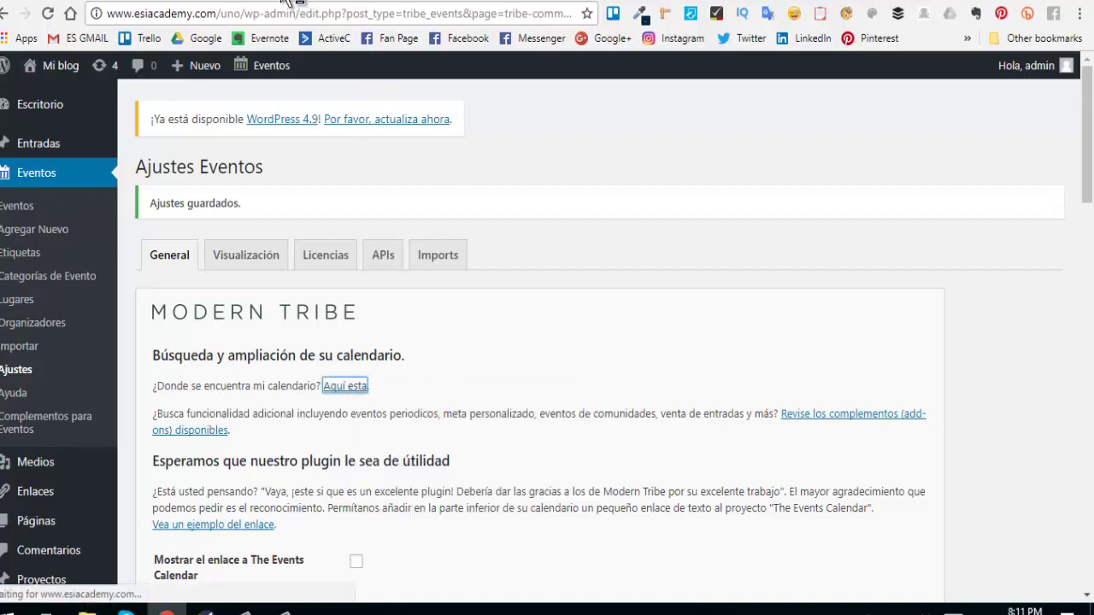
click(344, 386)
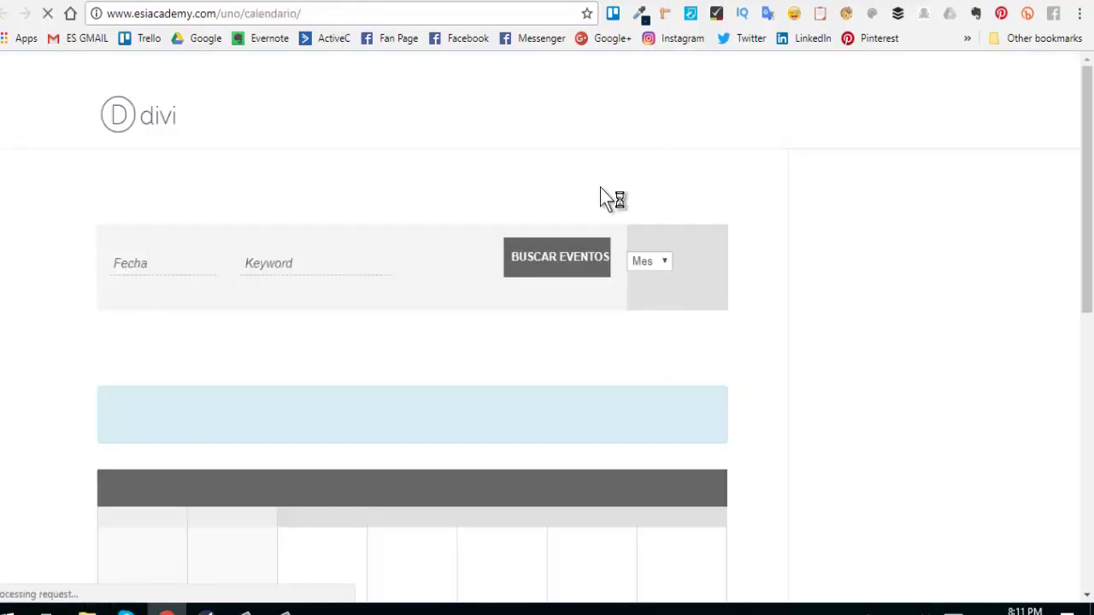
scroll(746, 394, down, 5)
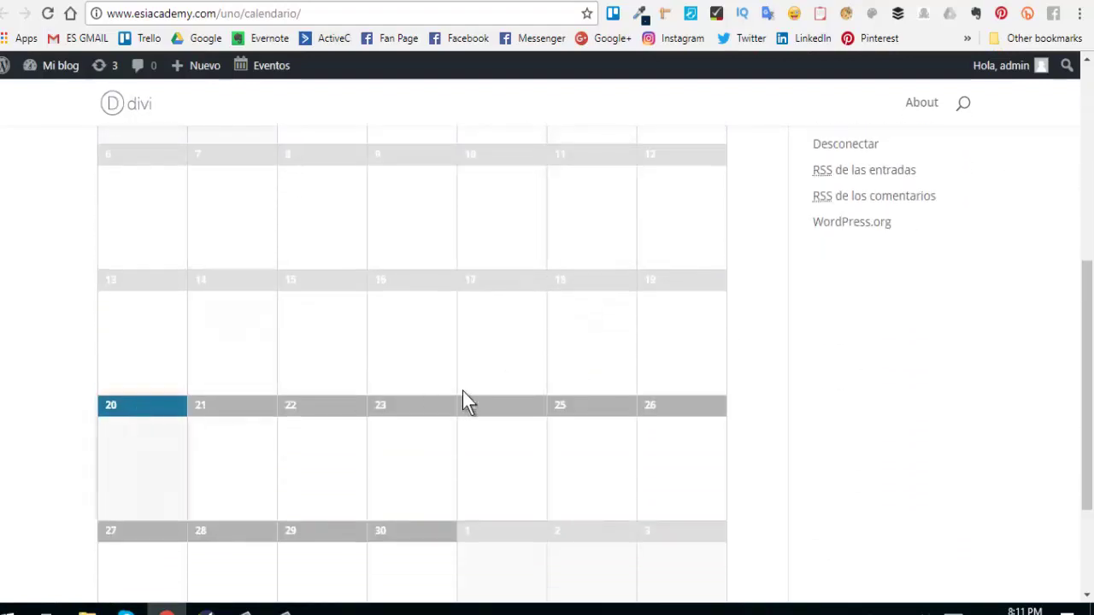
scroll(479, 400, up, 5)
scroll(477, 434, down, 7)
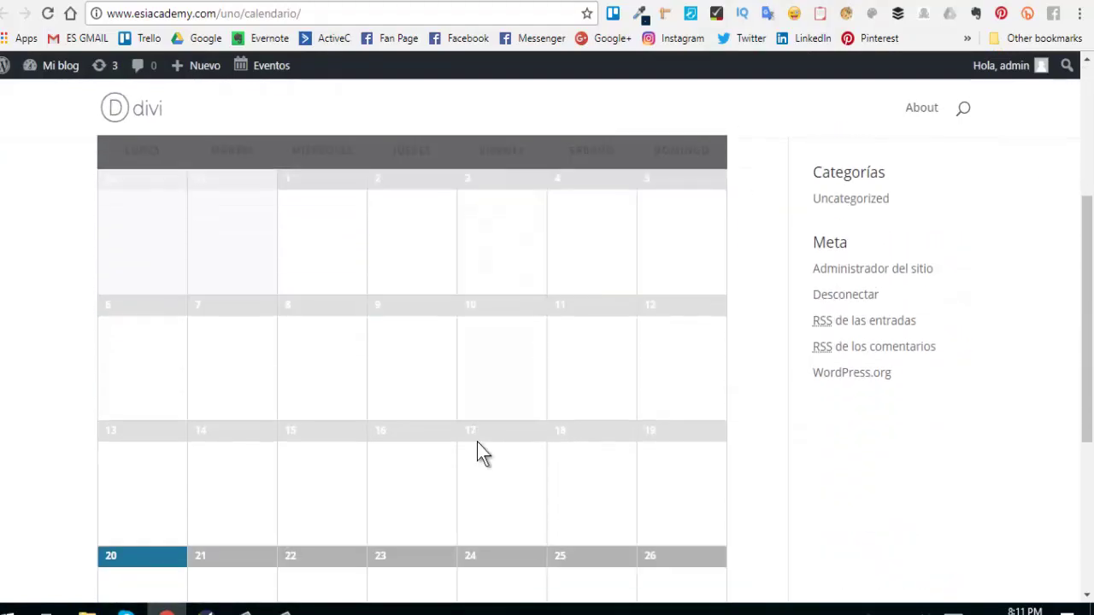
scroll(564, 460, up, 5)
scroll(564, 461, up, 3)
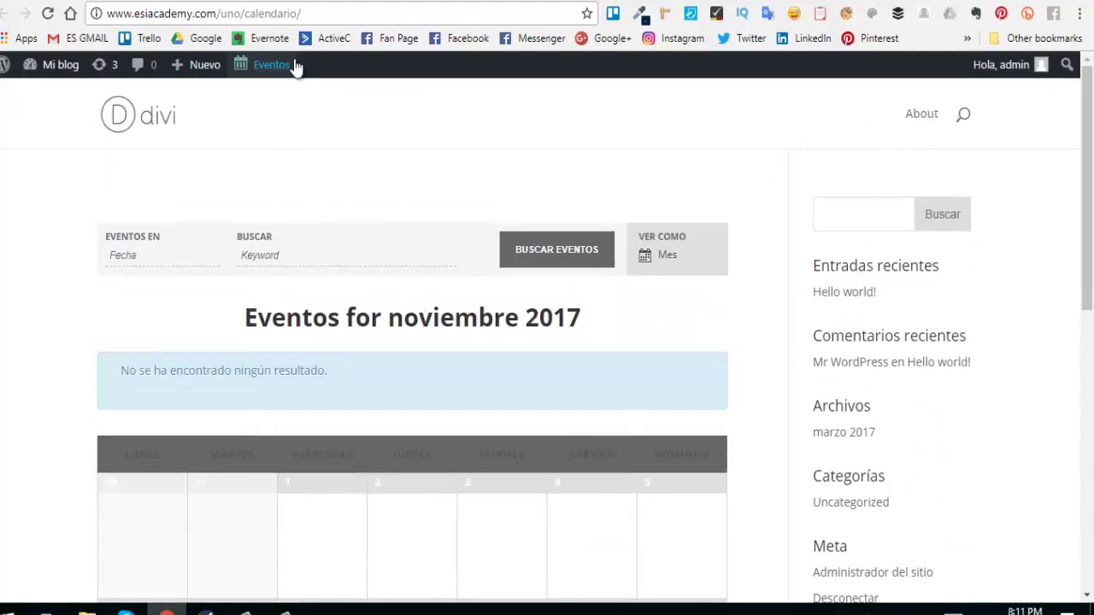
- Copy the full web address of the calendar page and return to the event settings
drag(304, 14, 79, 25)
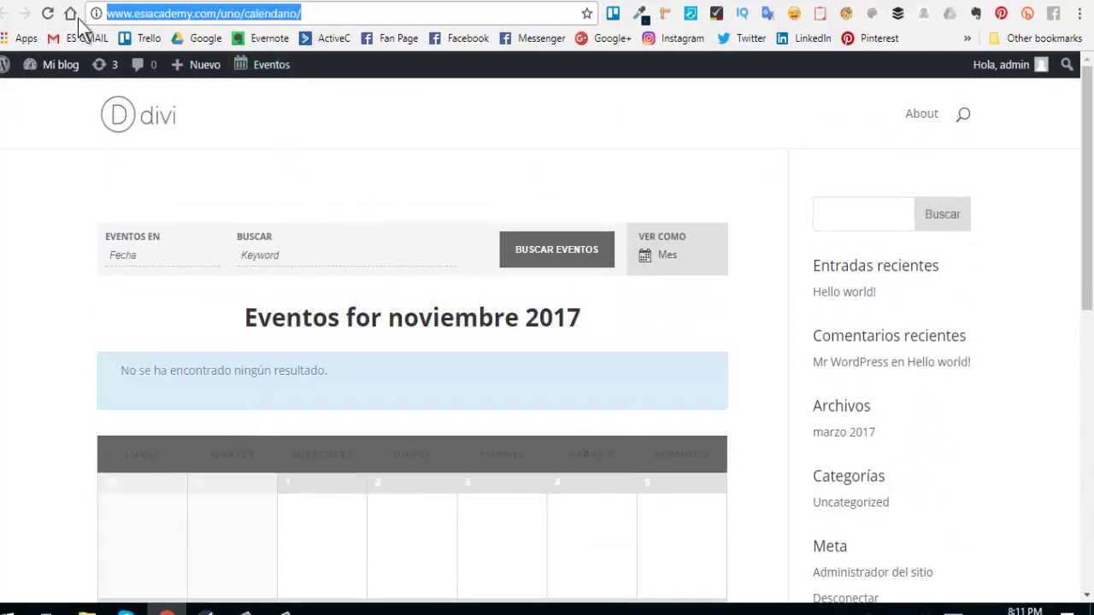
right_click(171, 14)
click(215, 73)
mouse_move(216, 75)
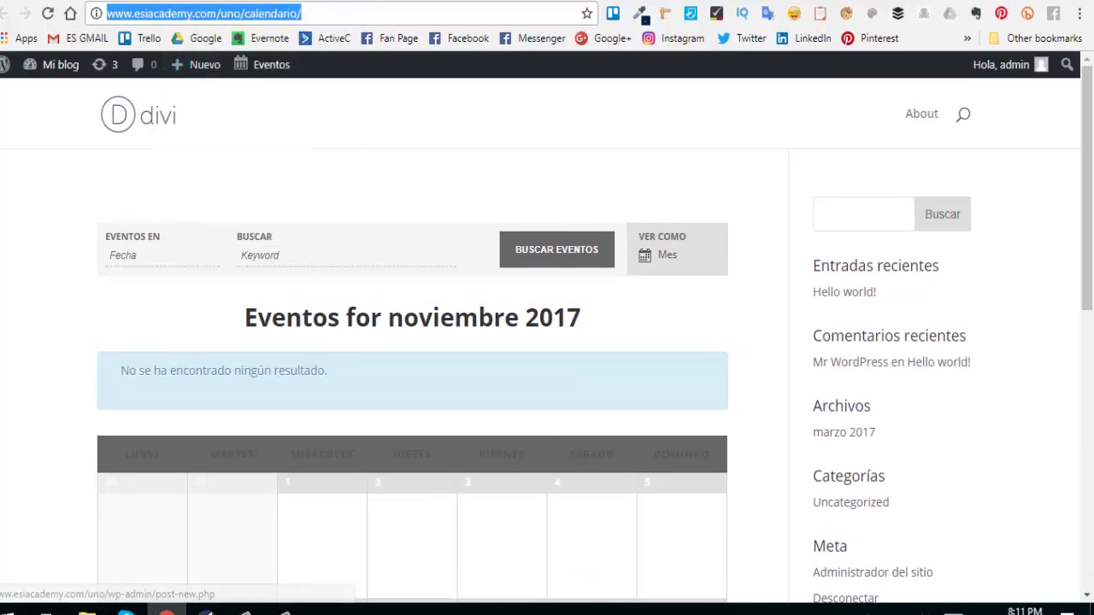
click(5, 13)
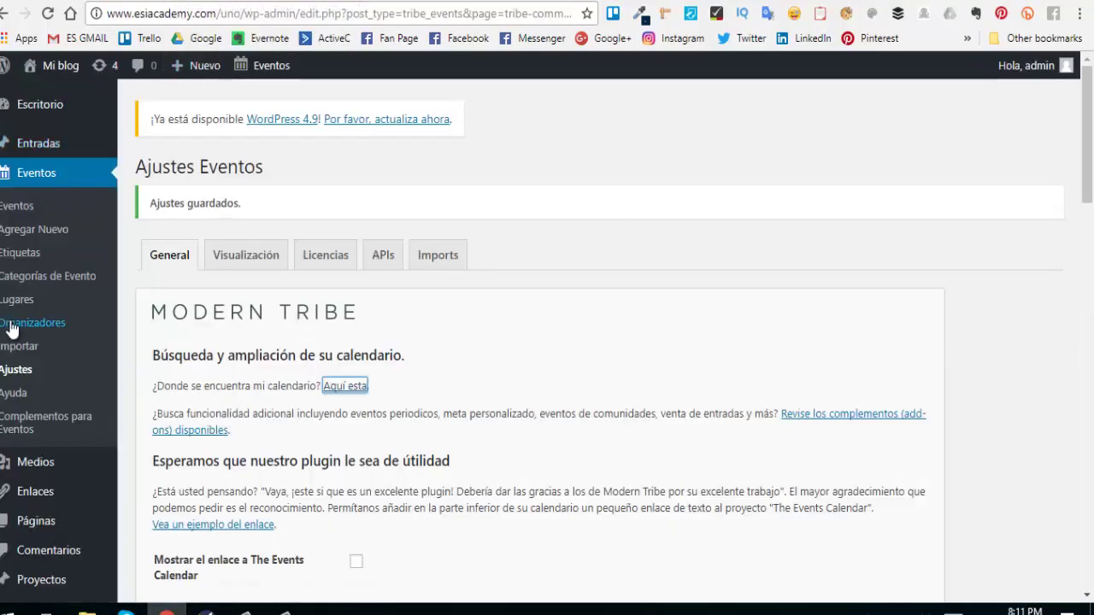
- Open the site's menu editor and delete the invalid "Calendario" page item from the "Principal" menu
scroll(25, 466, down, 3)
mouse_move(56, 428)
mouse_move(55, 397)
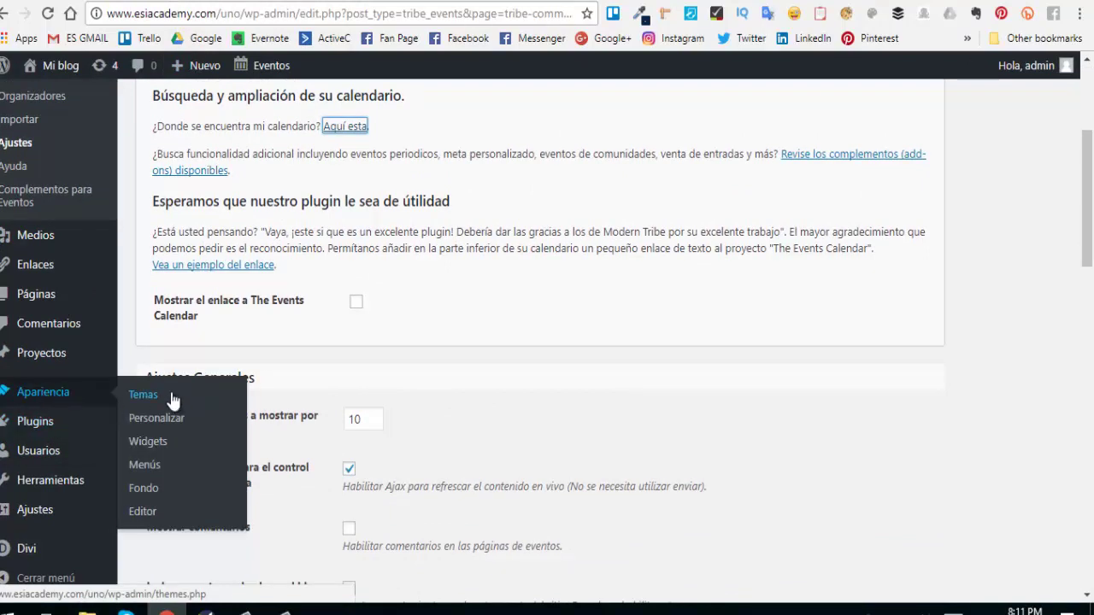
click(146, 467)
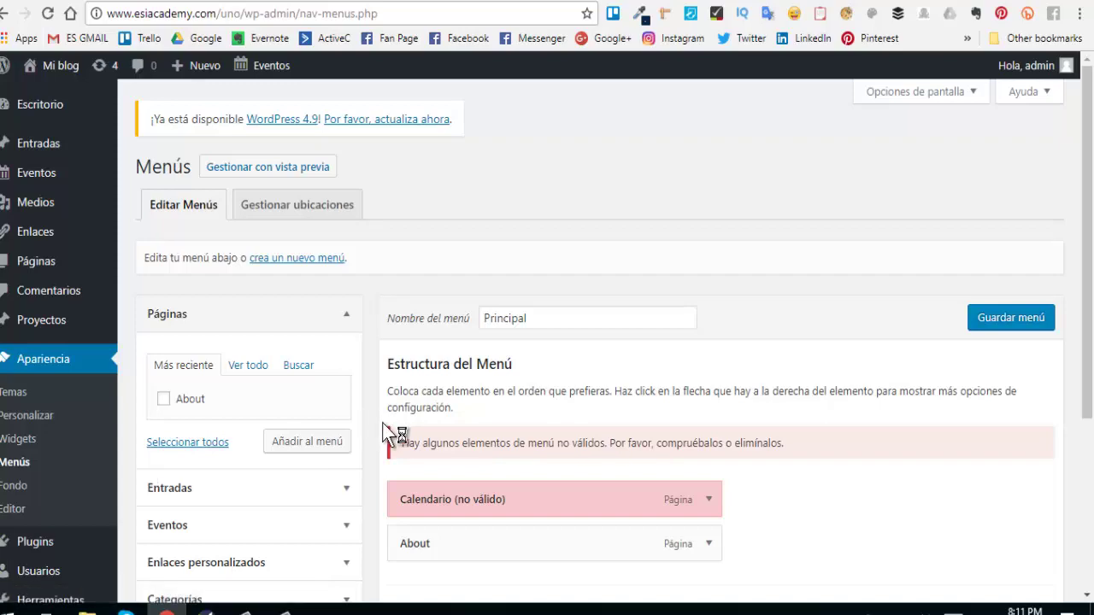
scroll(388, 432, down, 3)
click(710, 242)
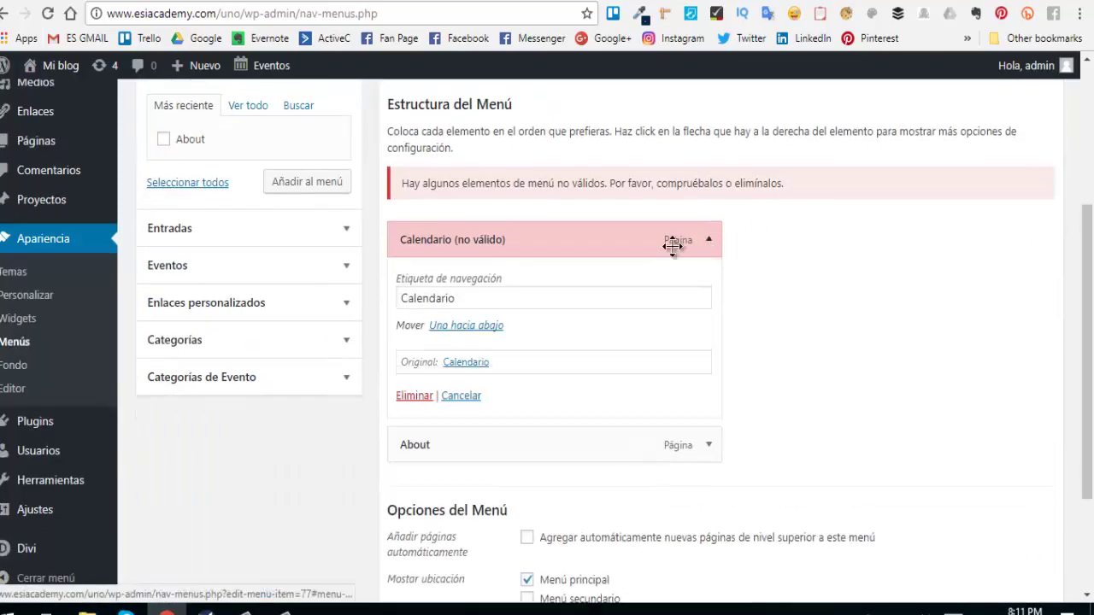
click(414, 397)
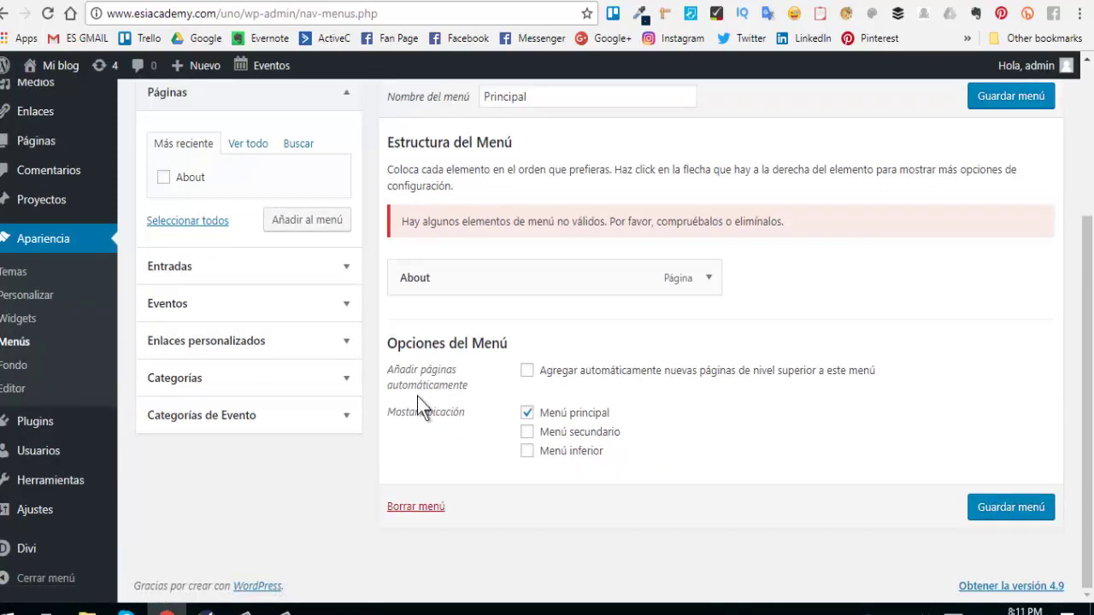
- Add a custom link to the menu with the copied calendar address as URL and "Calendario" as link text
scroll(379, 335, up, 2)
scroll(742, 386, down, 2)
scroll(213, 400, up, 1)
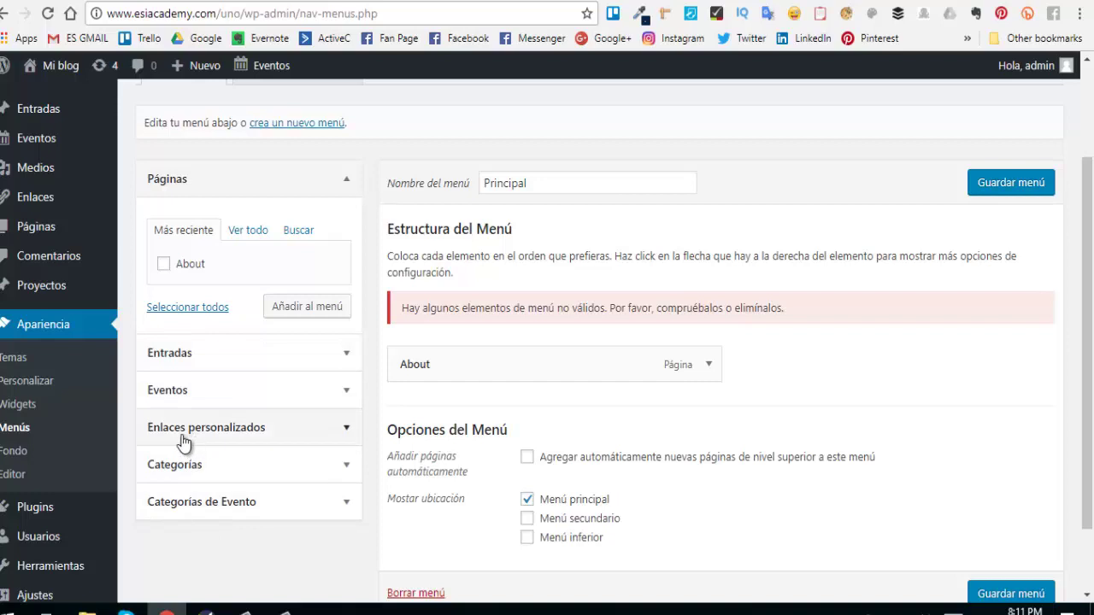
click(342, 429)
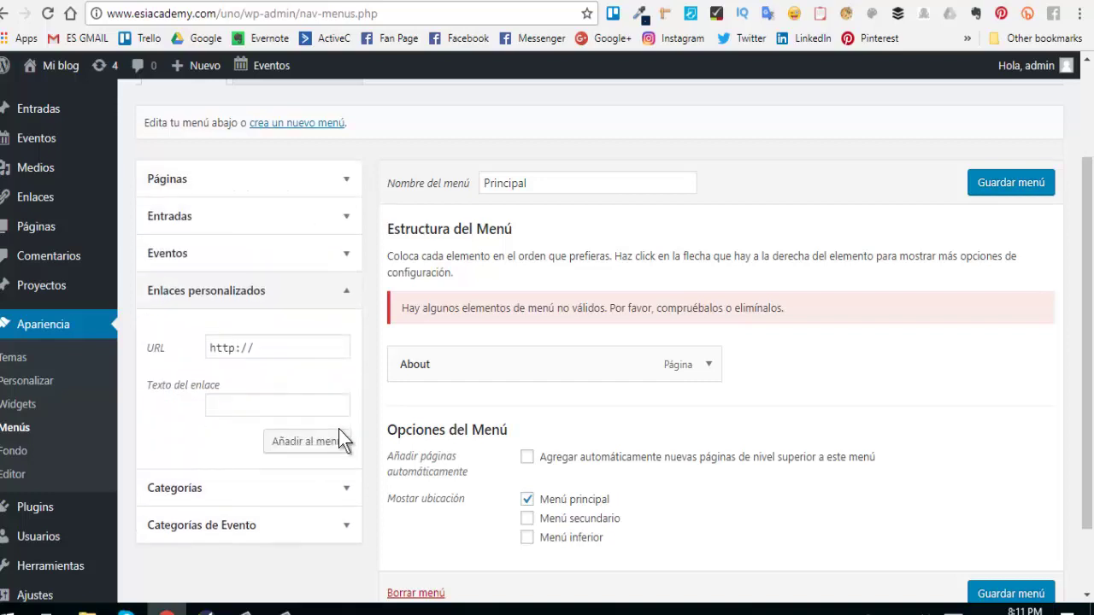
click(264, 346)
drag(264, 348, 209, 348)
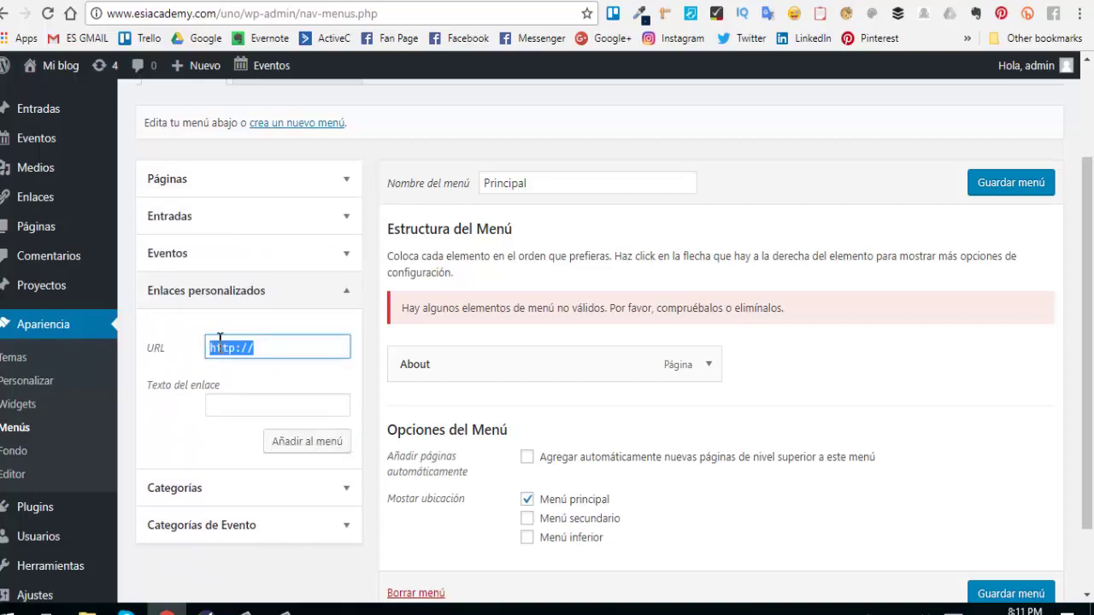
right_click(224, 345)
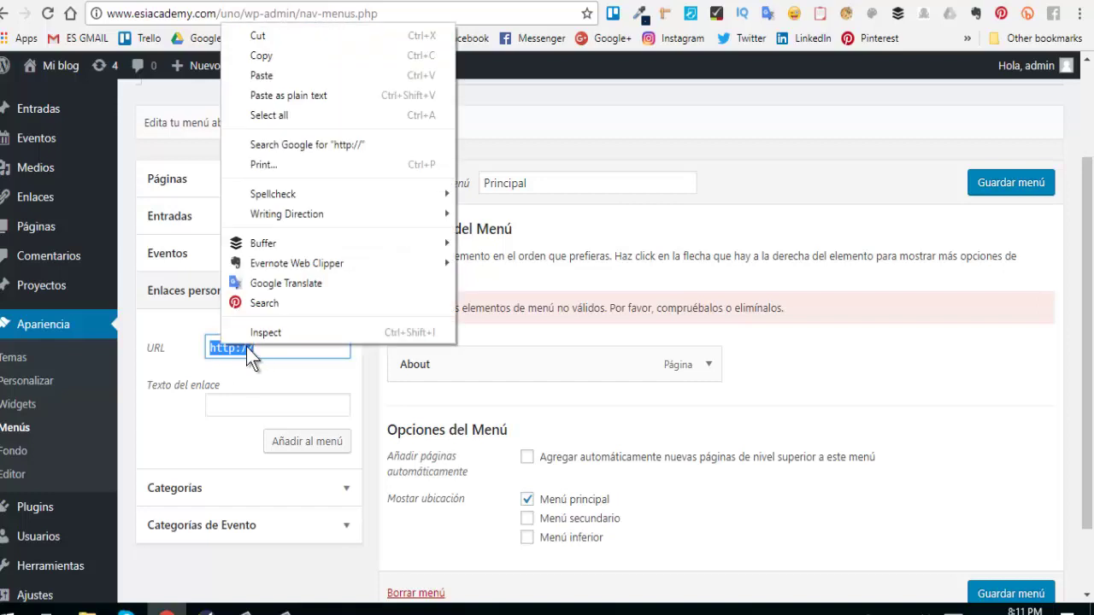
click(286, 78)
click(232, 409)
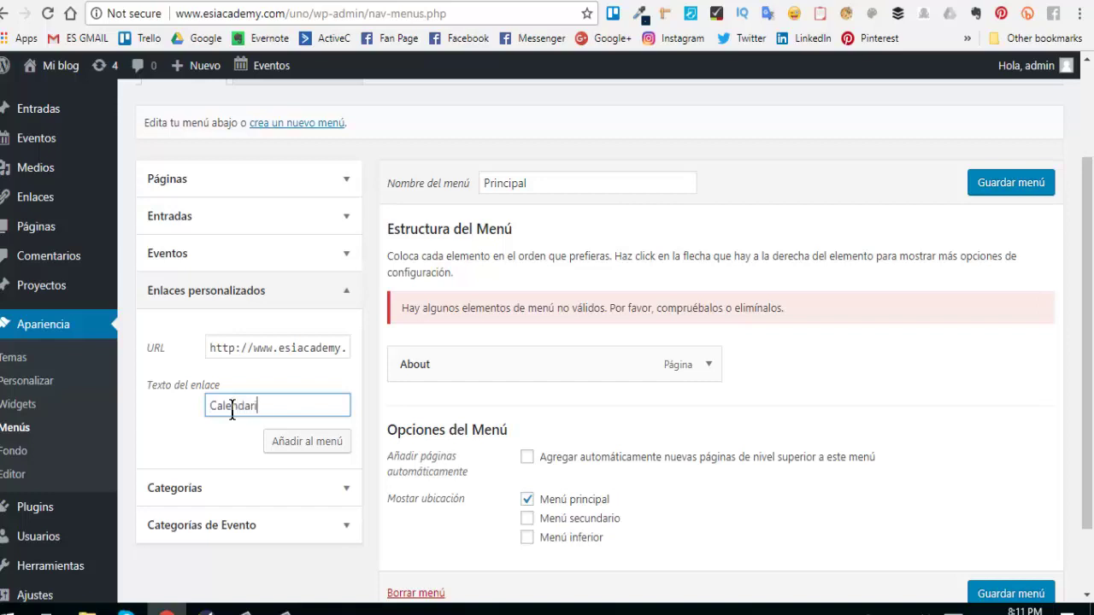
click(290, 451)
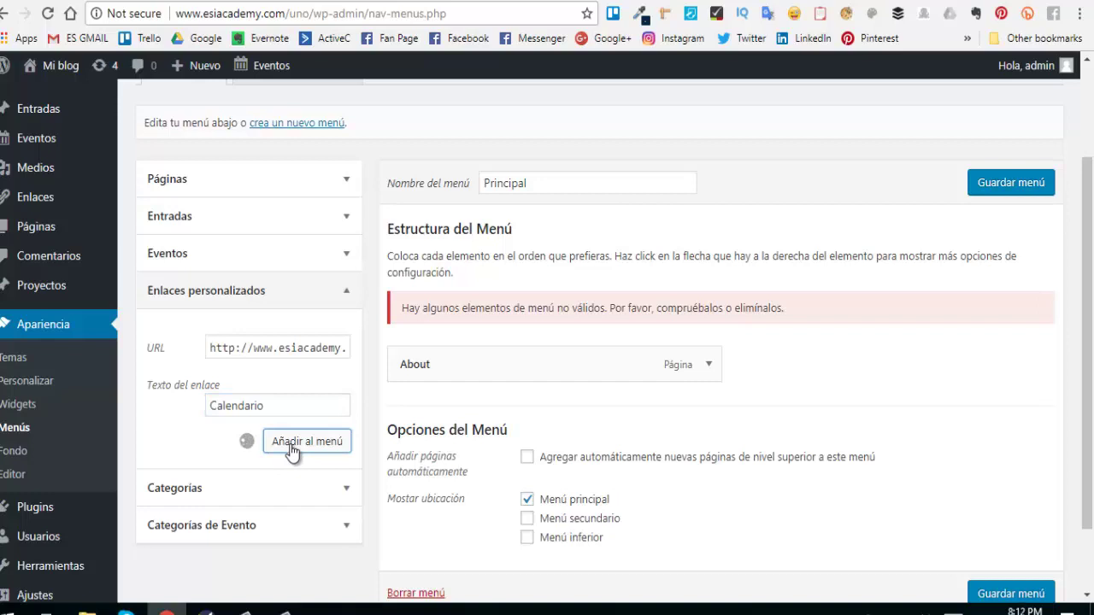
- Save the "Principal" menu with the new calendar link
scroll(578, 428, down, 1)
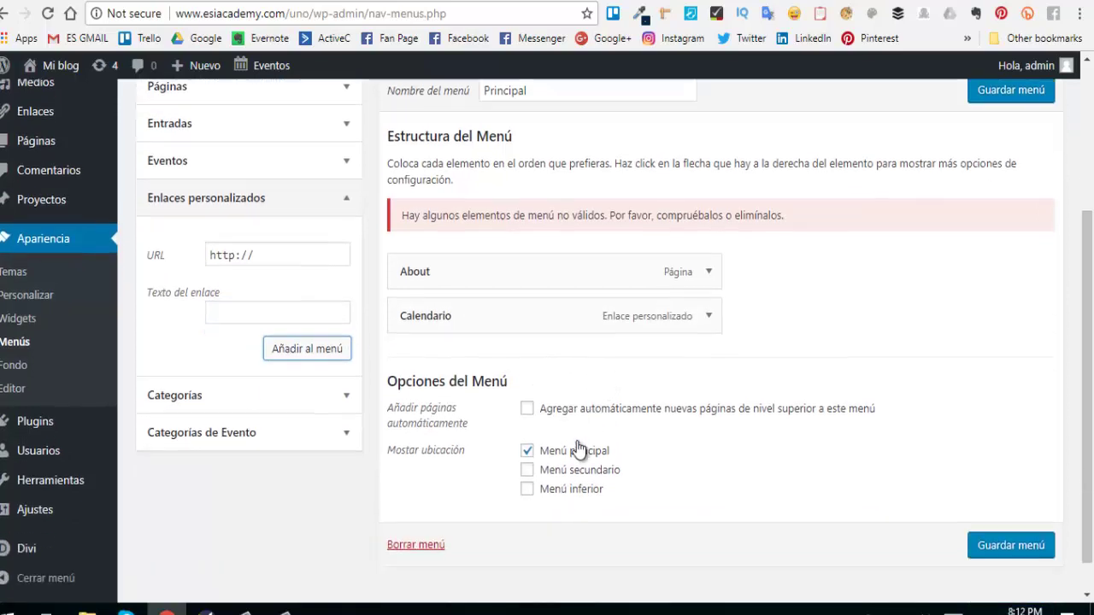
scroll(579, 451, down, 1)
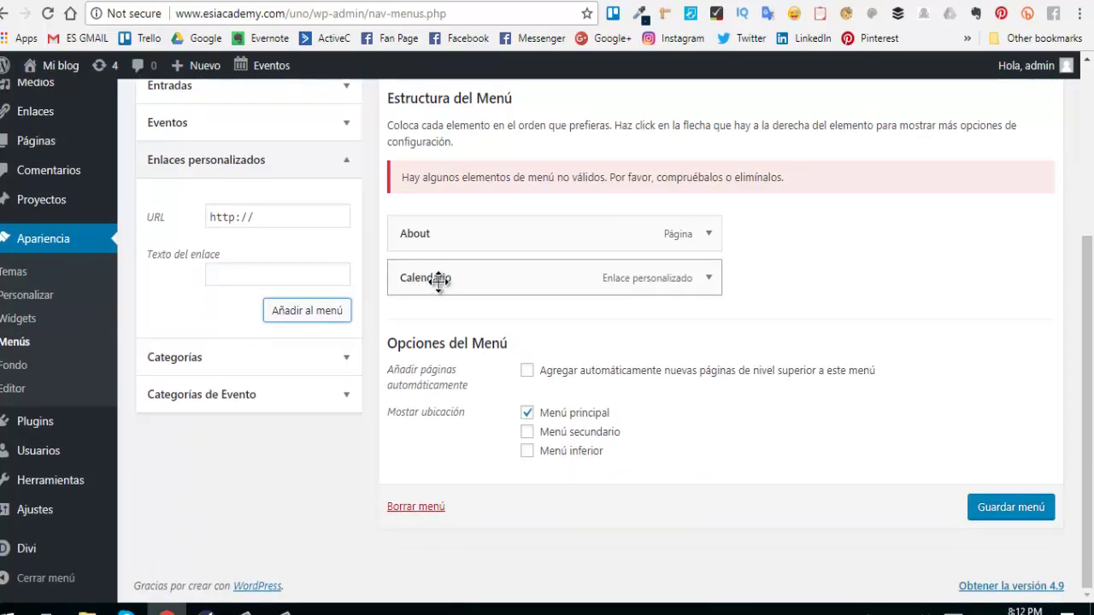
click(1016, 518)
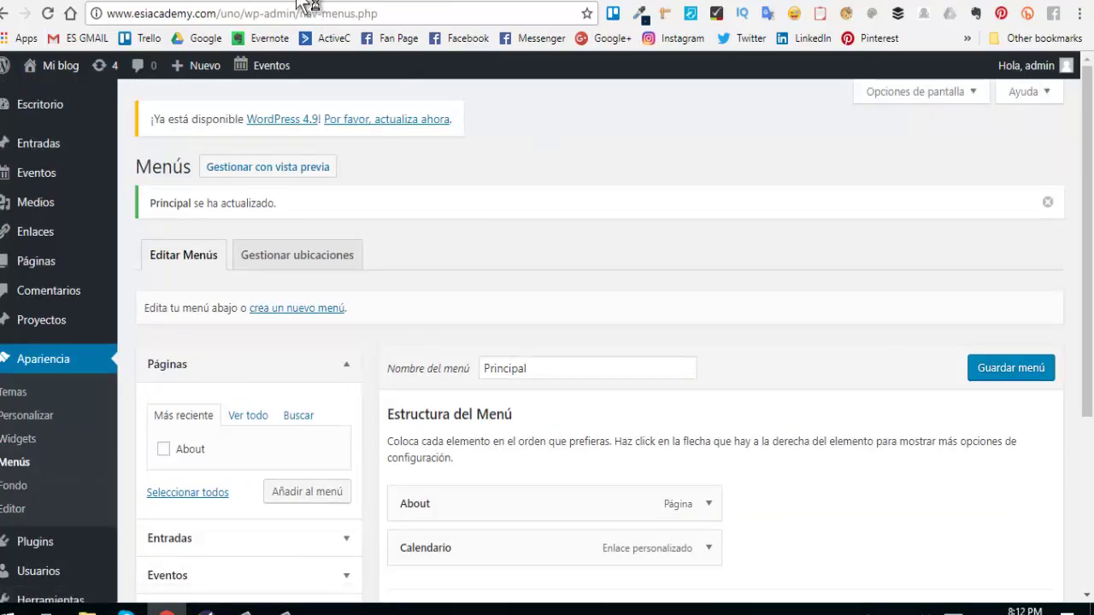
- Switch to the site's calendar page, reload it, and follow the "Calendario" link in the site's navigation
click(284, 13)
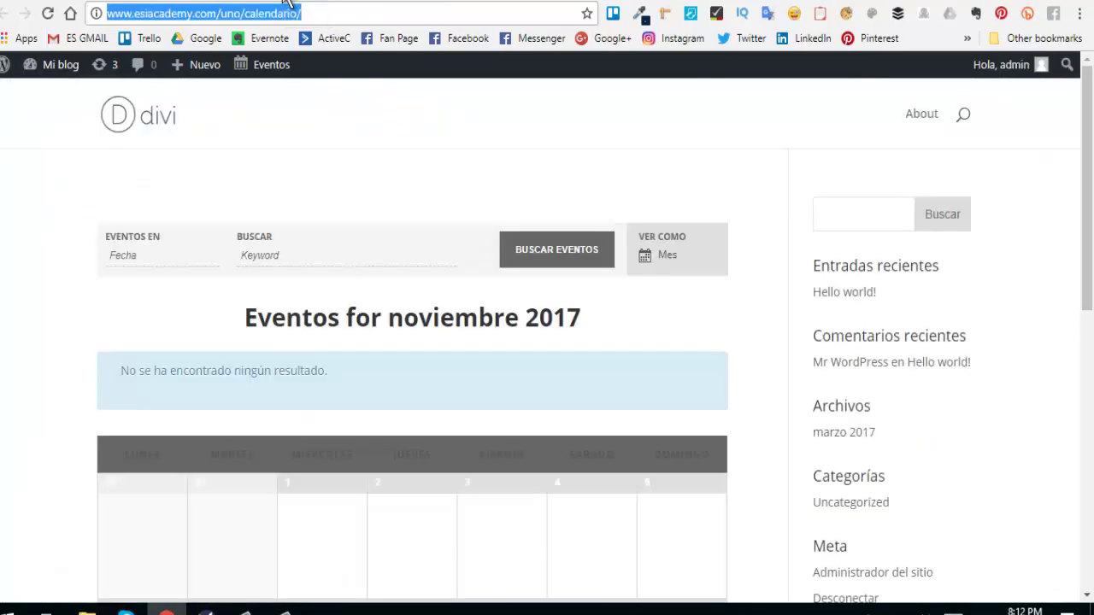
click(38, 135)
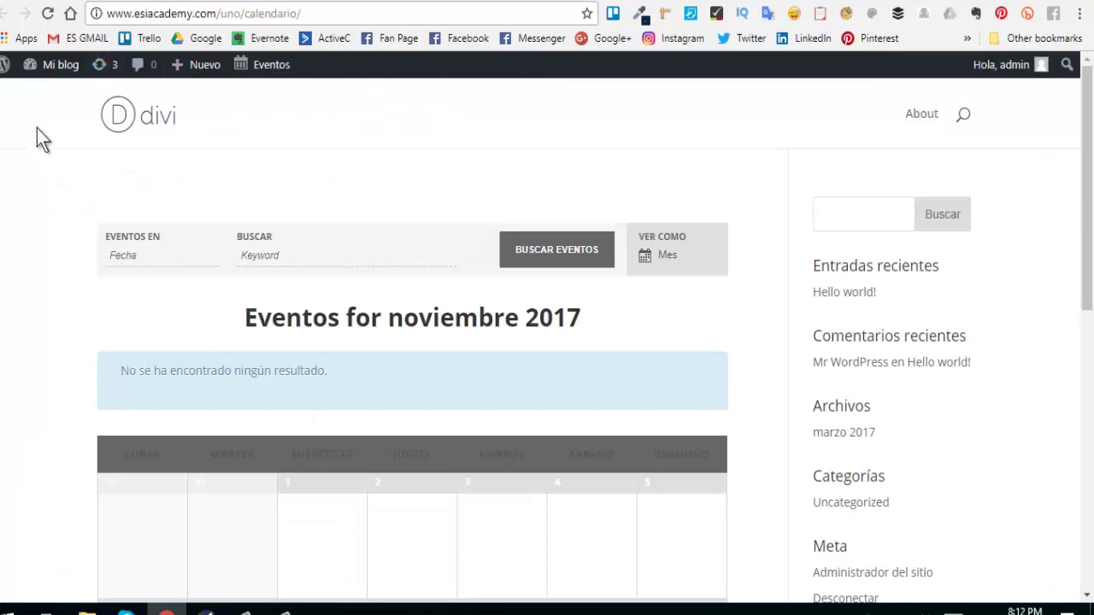
click(48, 15)
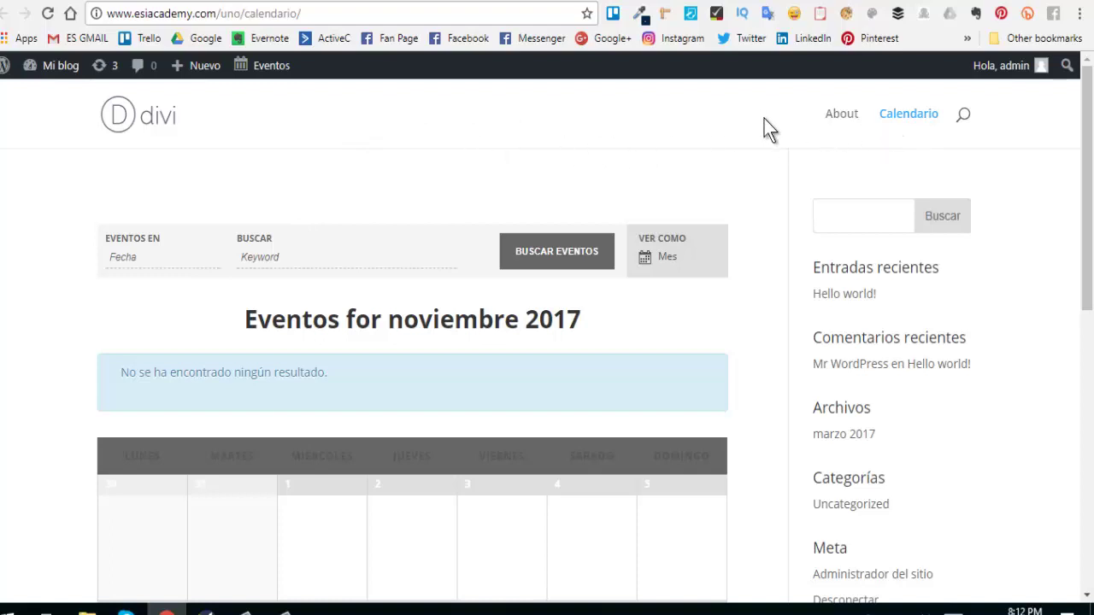
click(912, 116)
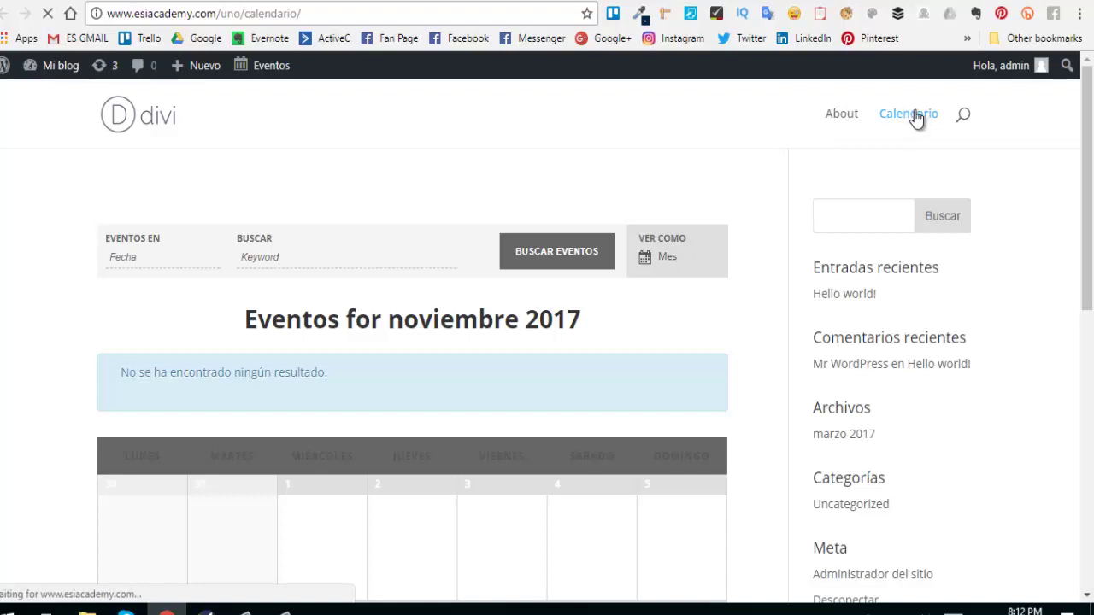
- Examine the calendar page opened by the menu link, looking over the monthly grid and the page header
scroll(795, 359, down, 5)
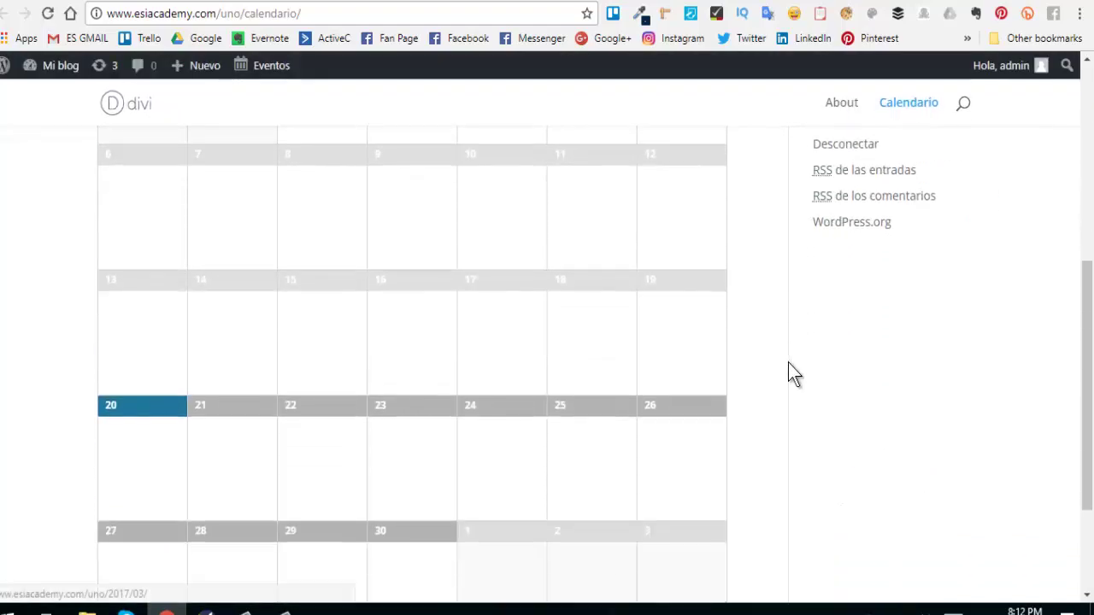
scroll(788, 367, up, 5)
scroll(755, 391, down, 1)
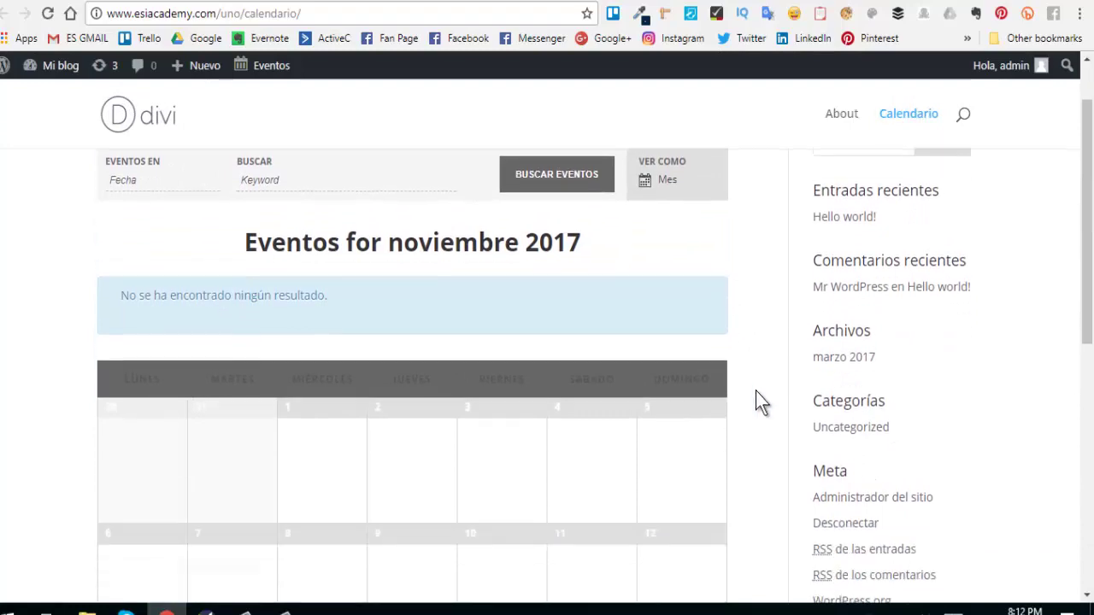
scroll(757, 402, down, 3)
scroll(760, 418, up, 4)
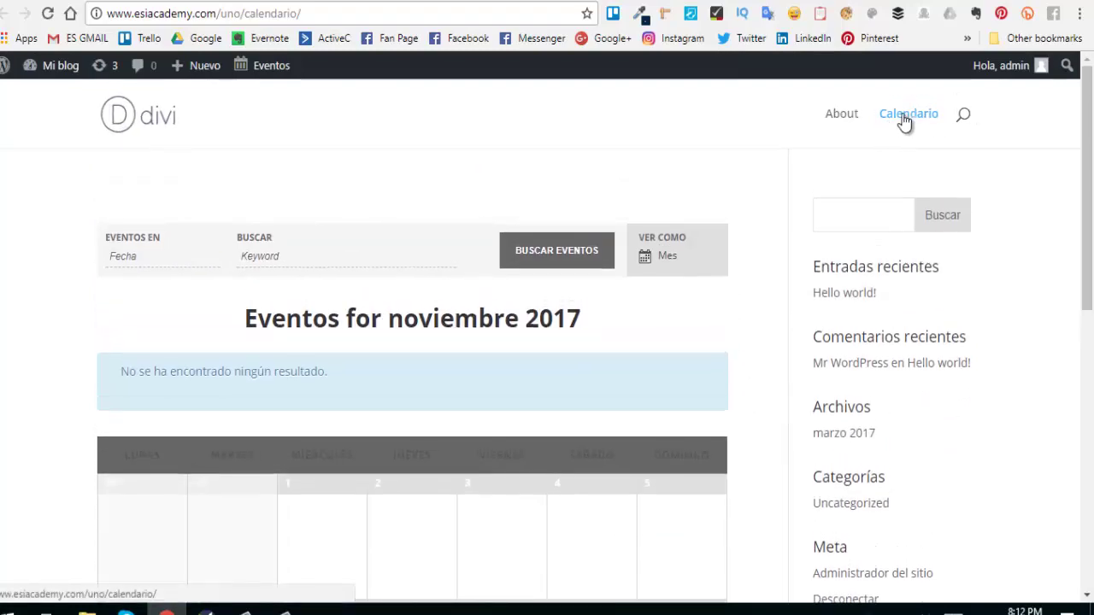
scroll(334, 302, down, 3)
scroll(354, 338, up, 1)
scroll(354, 339, down, 1)
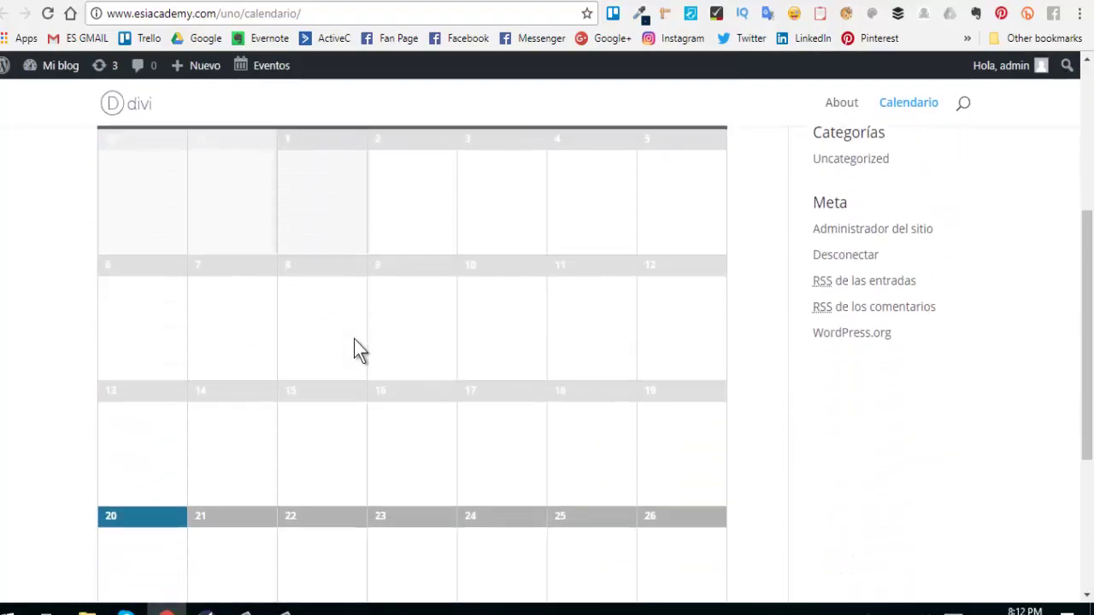
scroll(354, 340, down, 3)
scroll(225, 385, up, 6)
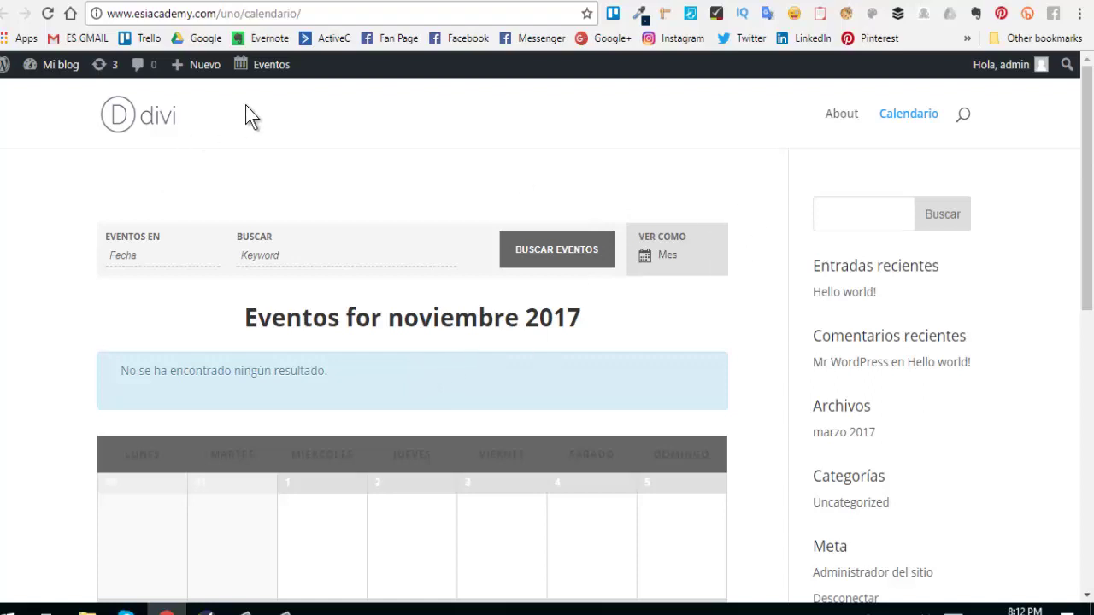
- Look at the site's event and new-content options, and open the form for adding a new event
mouse_move(265, 83)
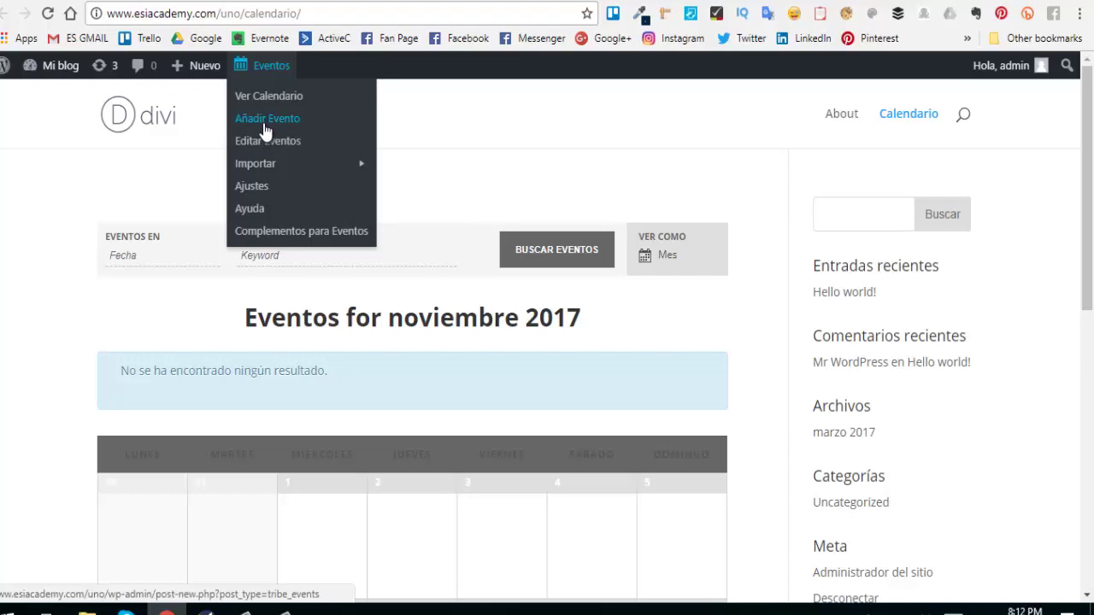
mouse_move(190, 79)
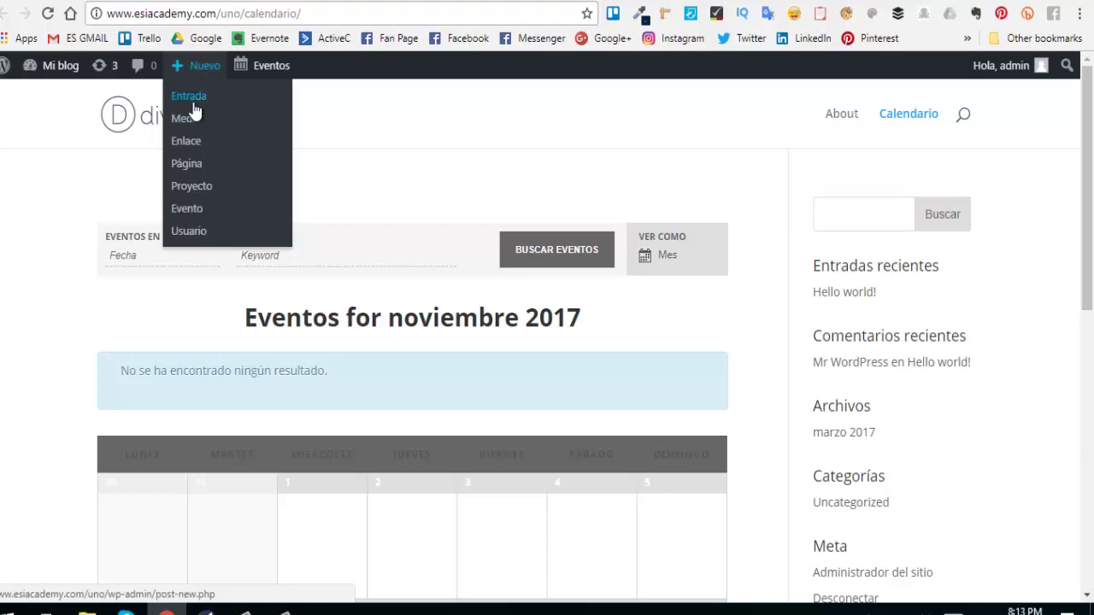
click(188, 210)
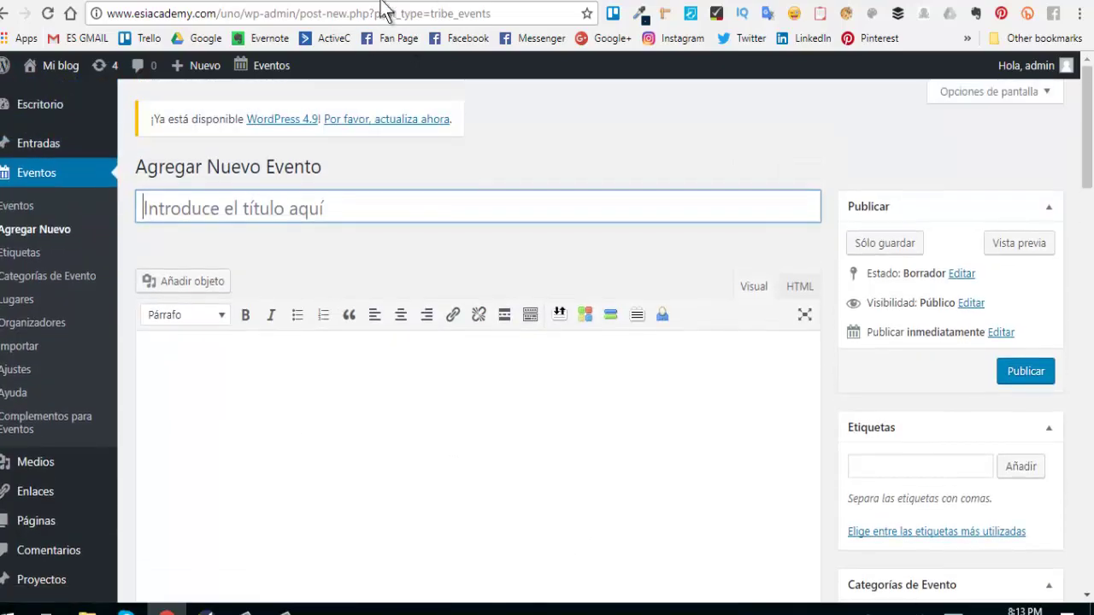
click(404, 1)
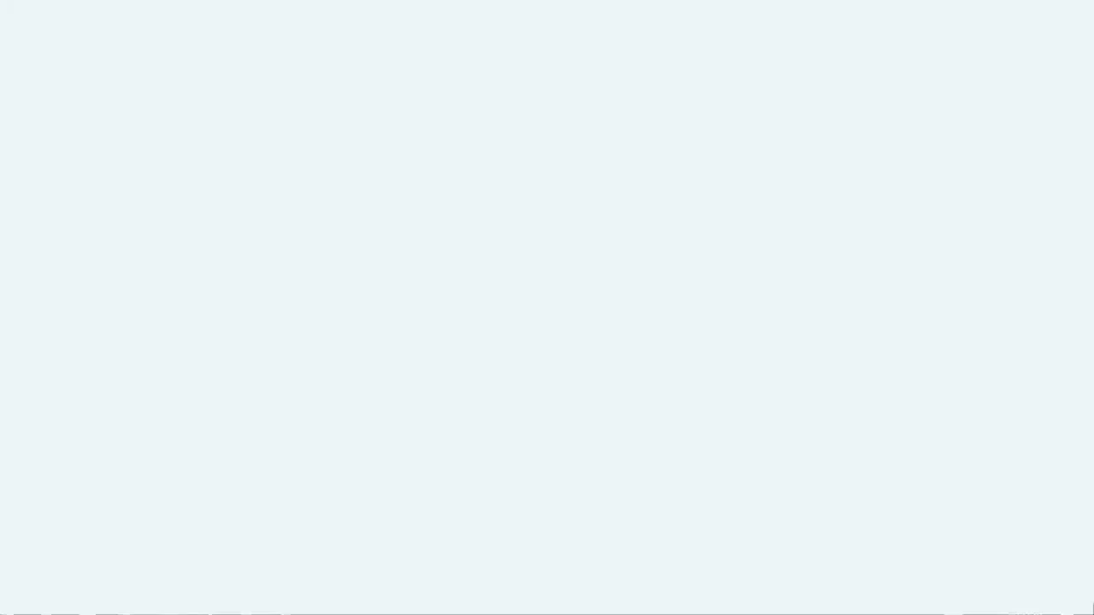